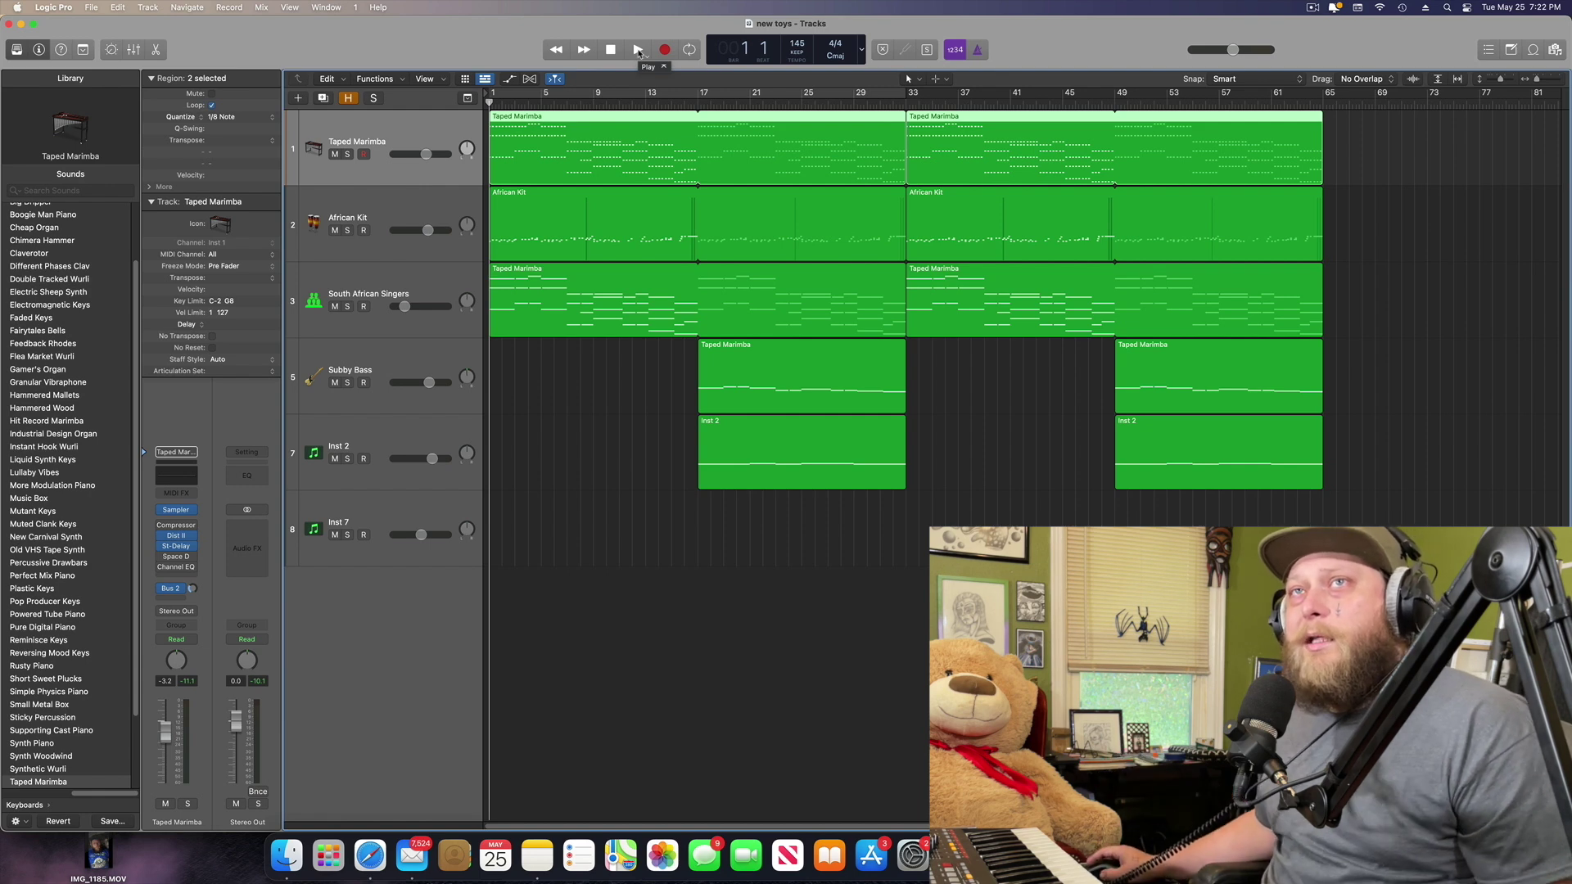
- Solo the Taped Marimba track, start playback and show its notes in the Piano Roll
{"action": "left_click", "coordinate": [347, 155]}
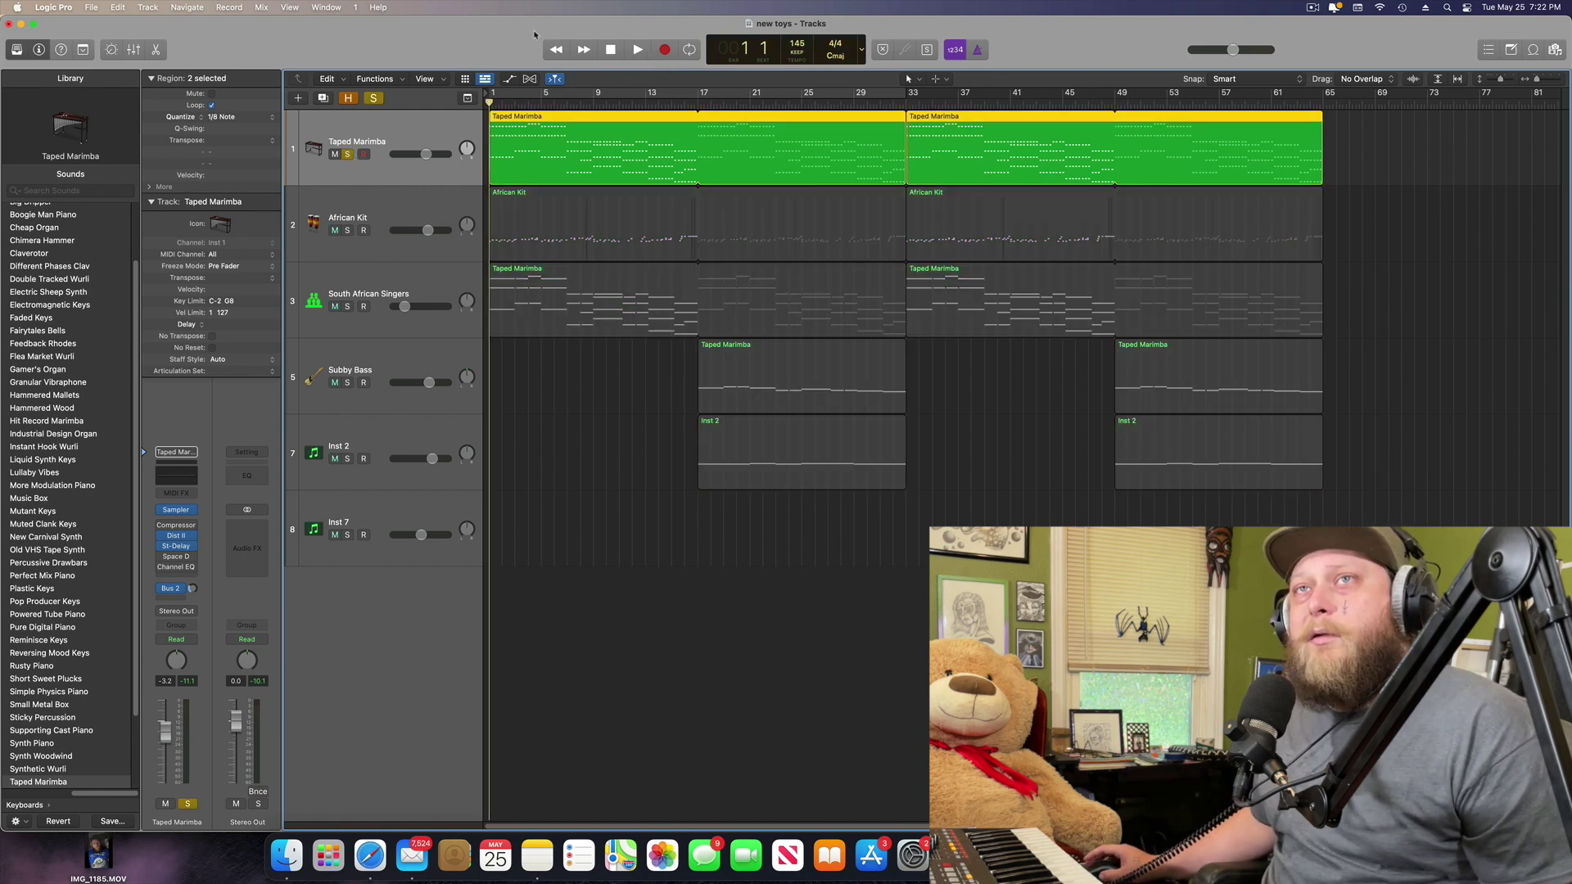
{"action": "left_click", "coordinate": [638, 50]}
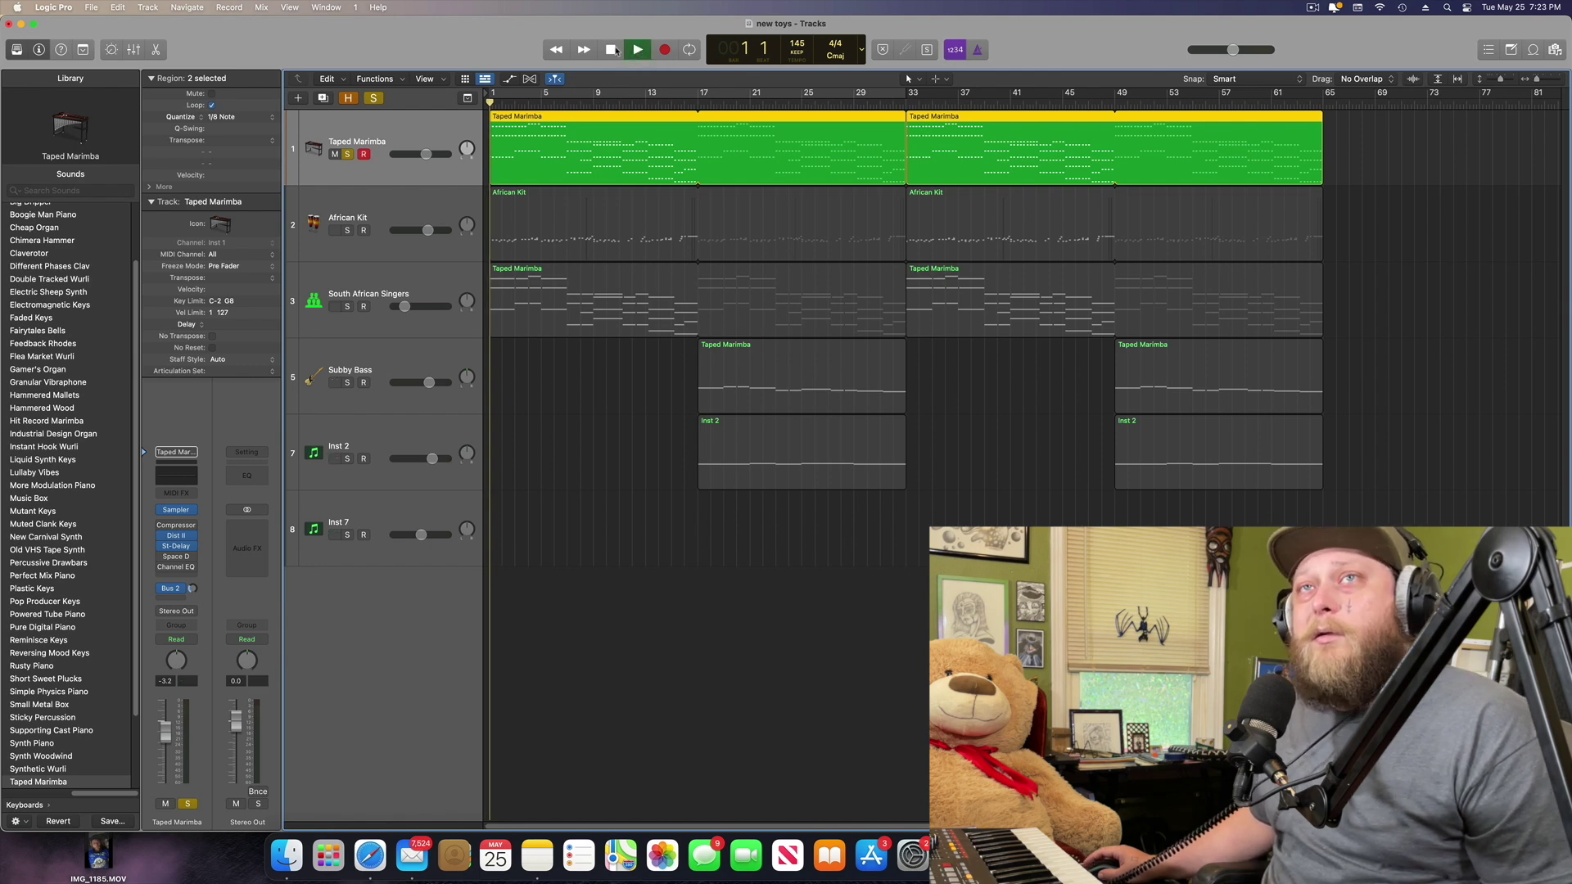
{"action": "left_click", "coordinate": [157, 49]}
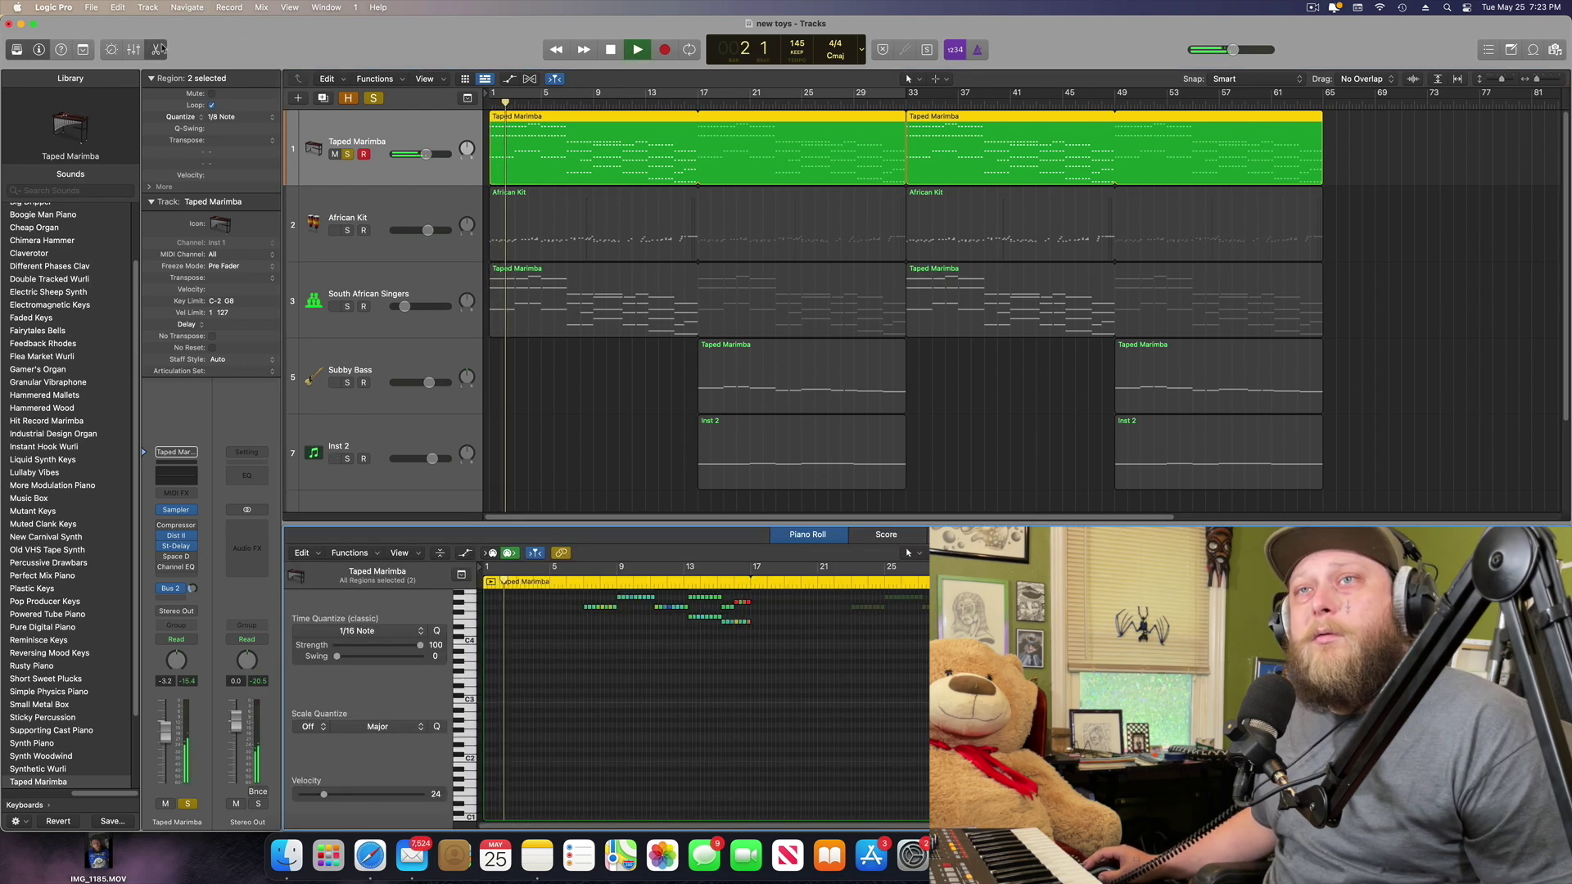
- Examine the marimba notes during playback with the Note Velocity lane displayed, and stop playback
{"action": "left_click_drag", "start_coordinate": [1502, 553], "coordinate": [1548, 552]}
{"action": "scroll", "coordinate": [1024, 704], "scroll_direction": "up", "scroll_amount": 3}
{"action": "scroll", "coordinate": [1023, 704], "scroll_direction": "up", "scroll_amount": 3}
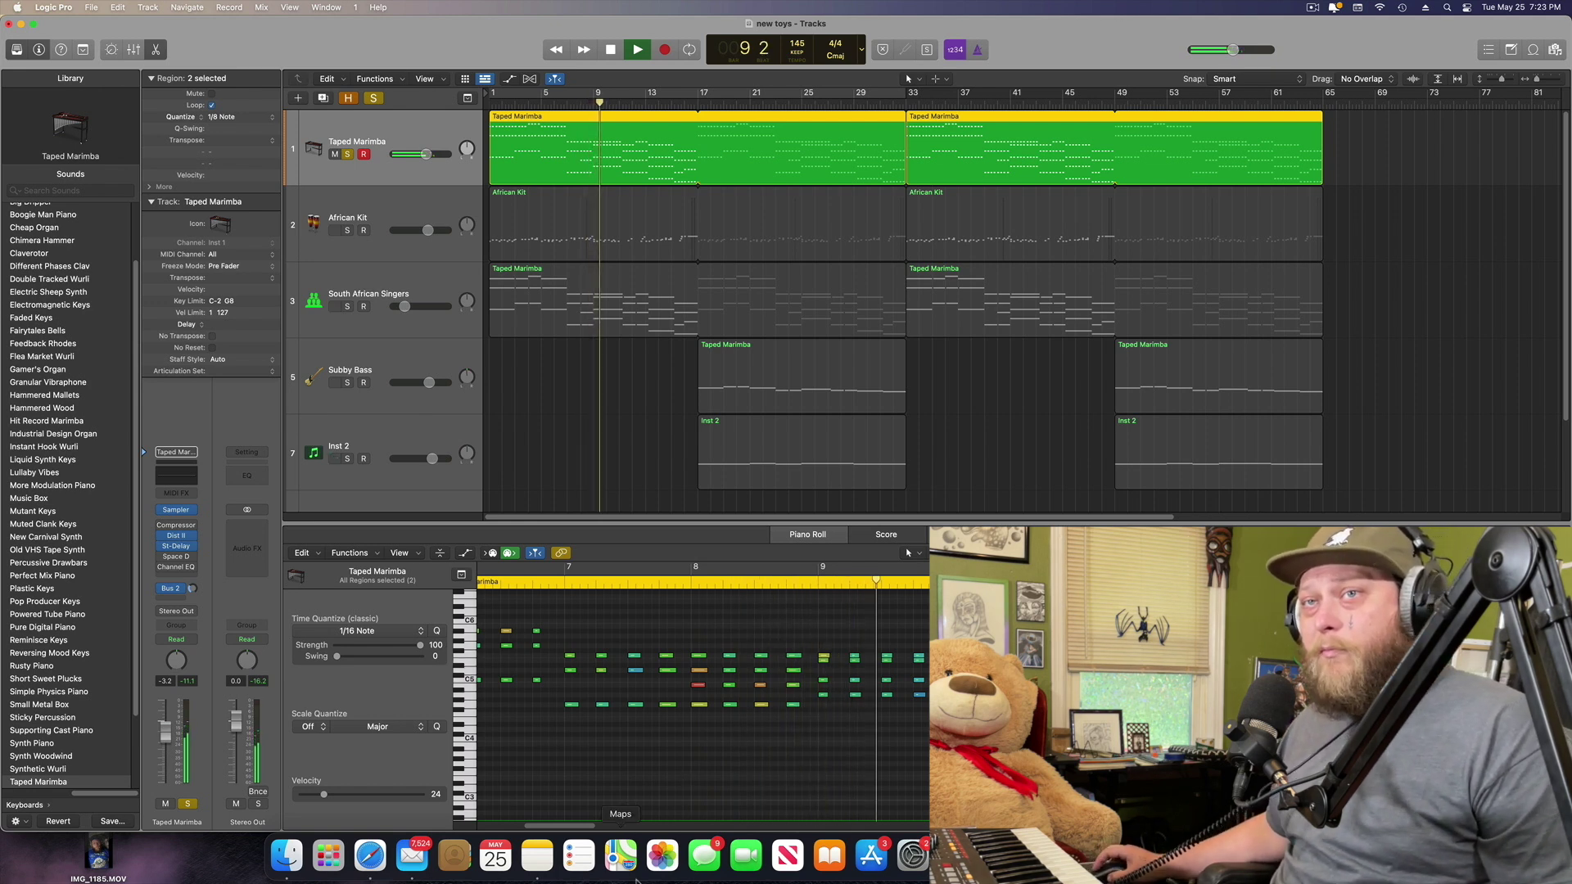
{"action": "left_click_drag", "start_coordinate": [565, 827], "coordinate": [598, 833]}
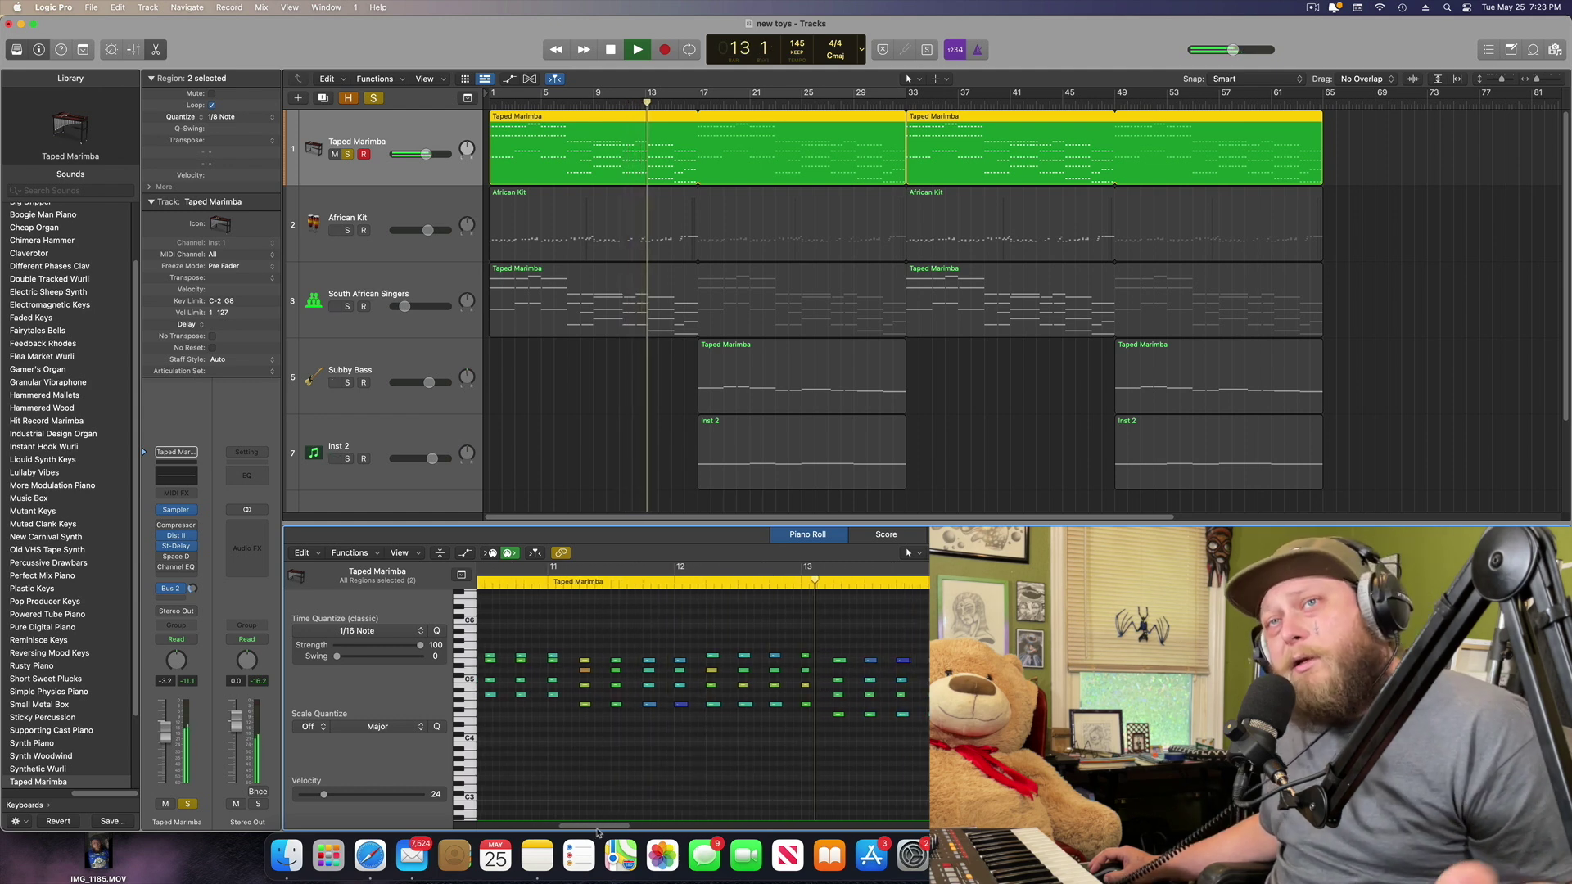
{"action": "left_click", "coordinate": [464, 553]}
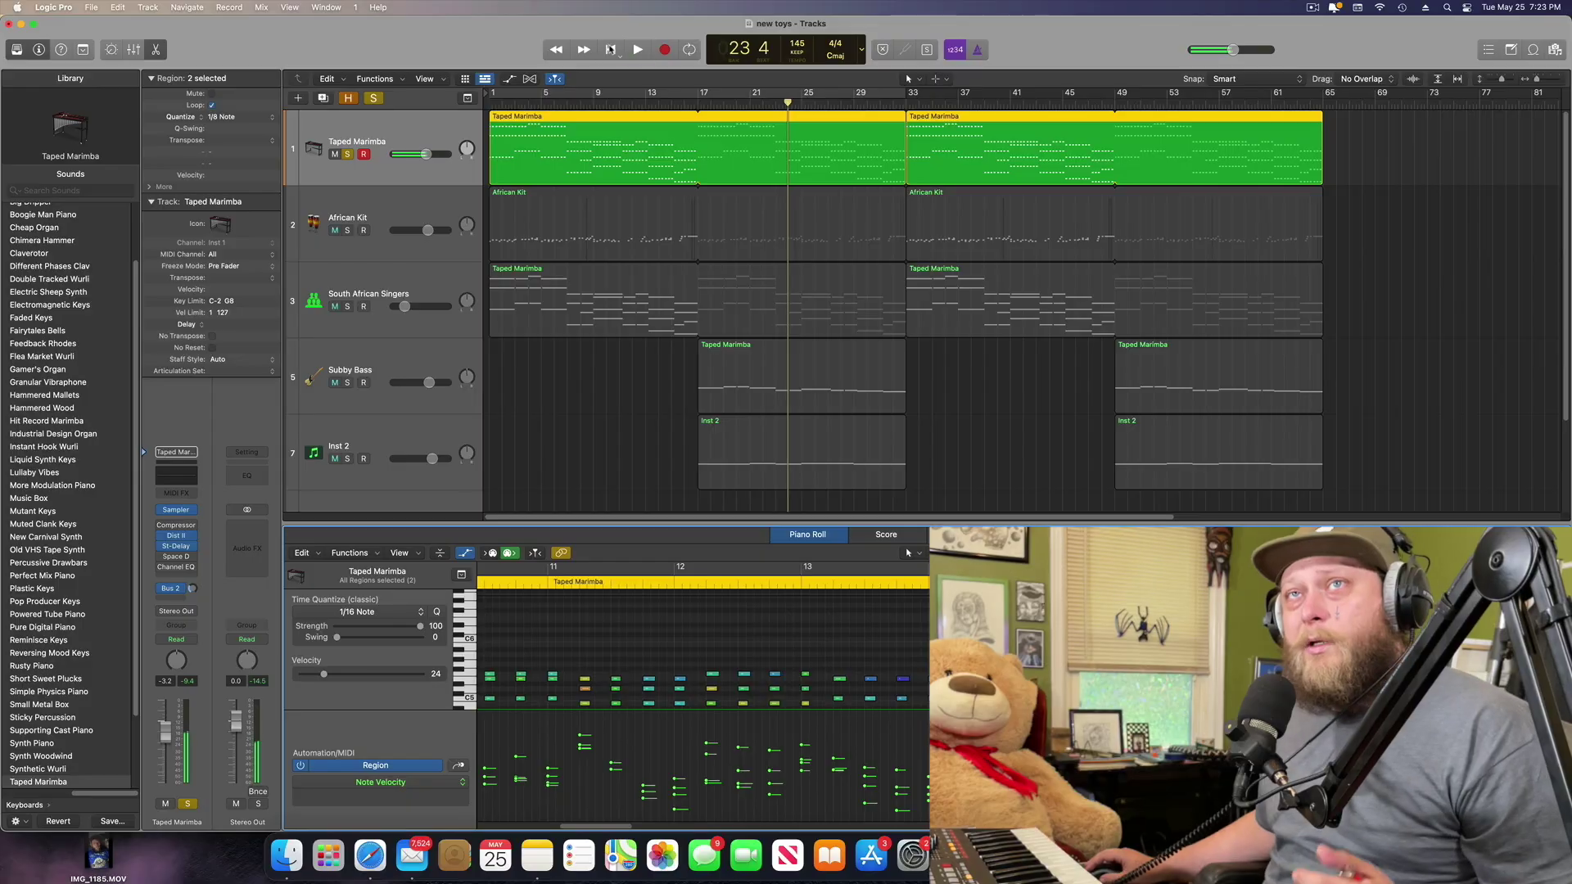
{"action": "key", "text": "space"}
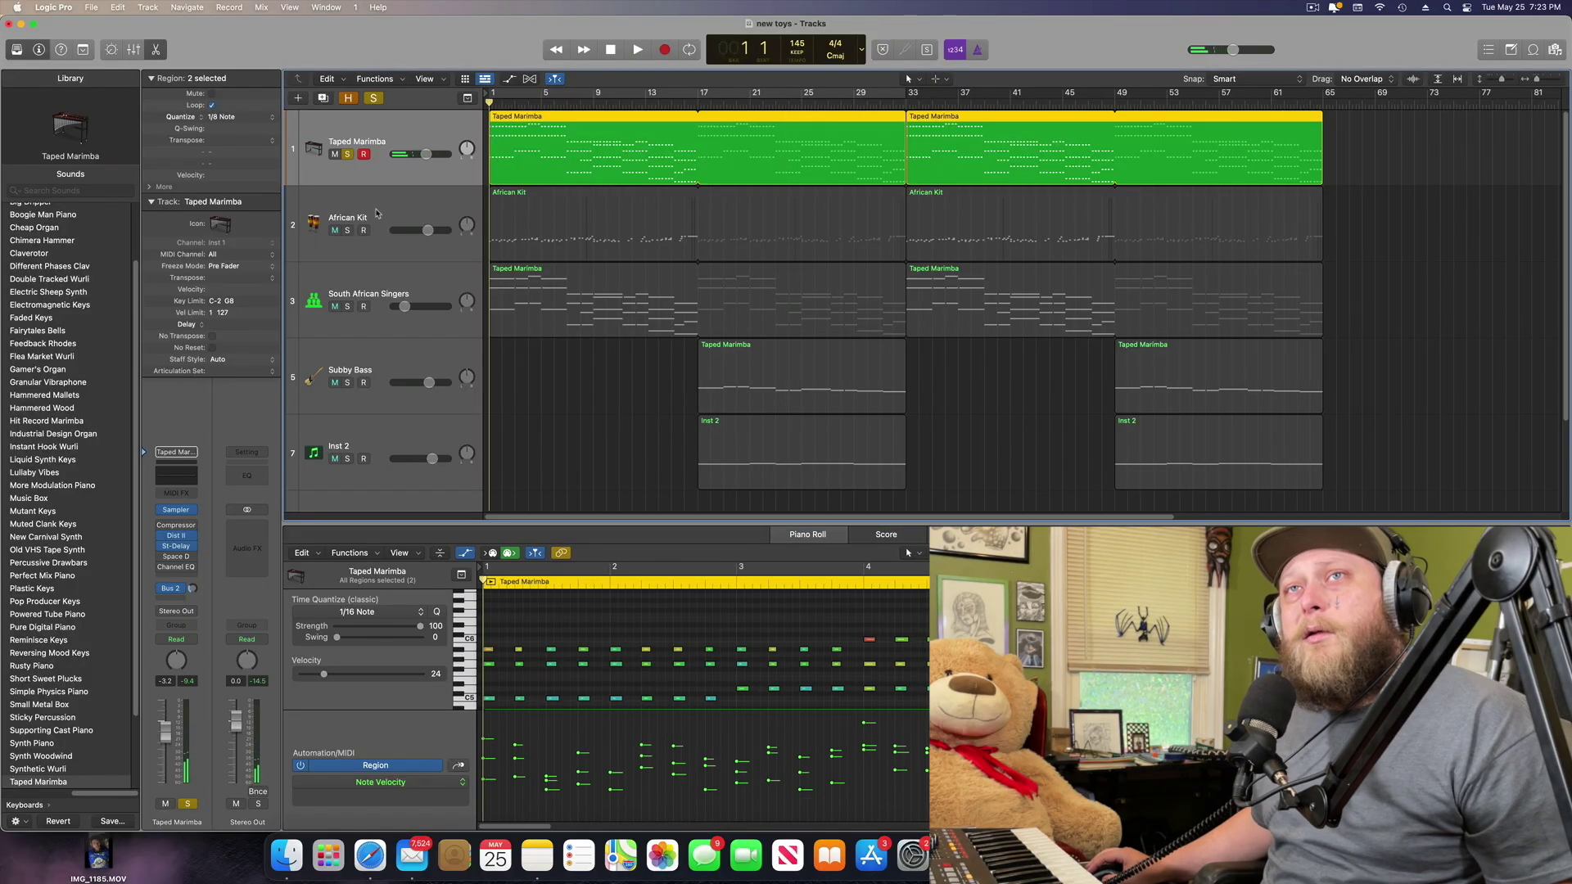
- Switch the solo from Taped Marimba to the African Kit track and view the kit's Sampler instrument
{"action": "left_click", "coordinate": [375, 208]}
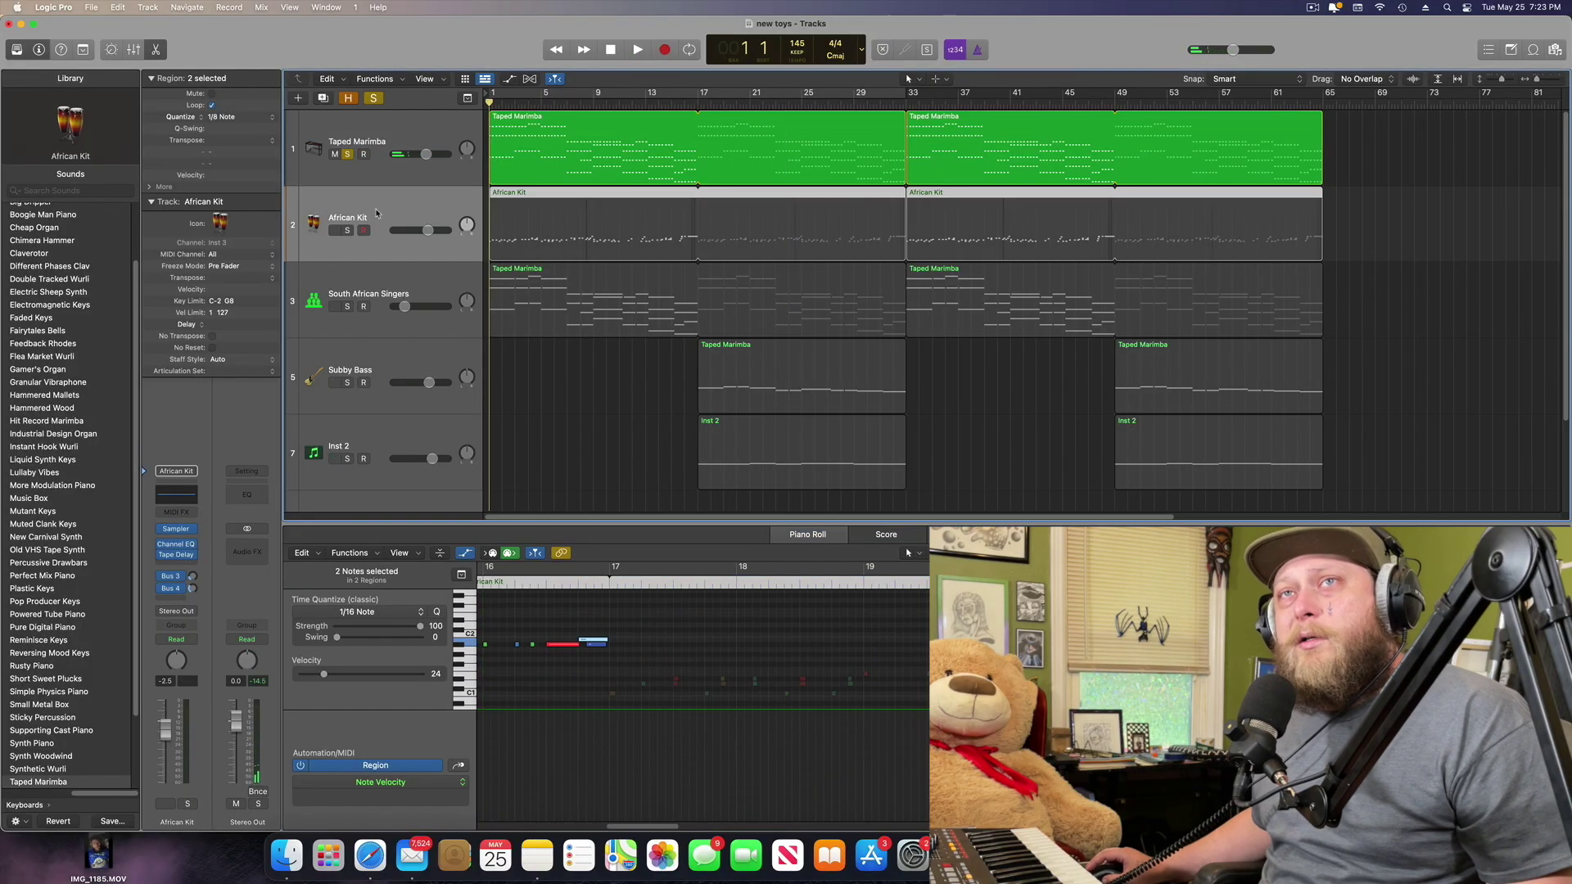
{"action": "left_click", "coordinate": [374, 98]}
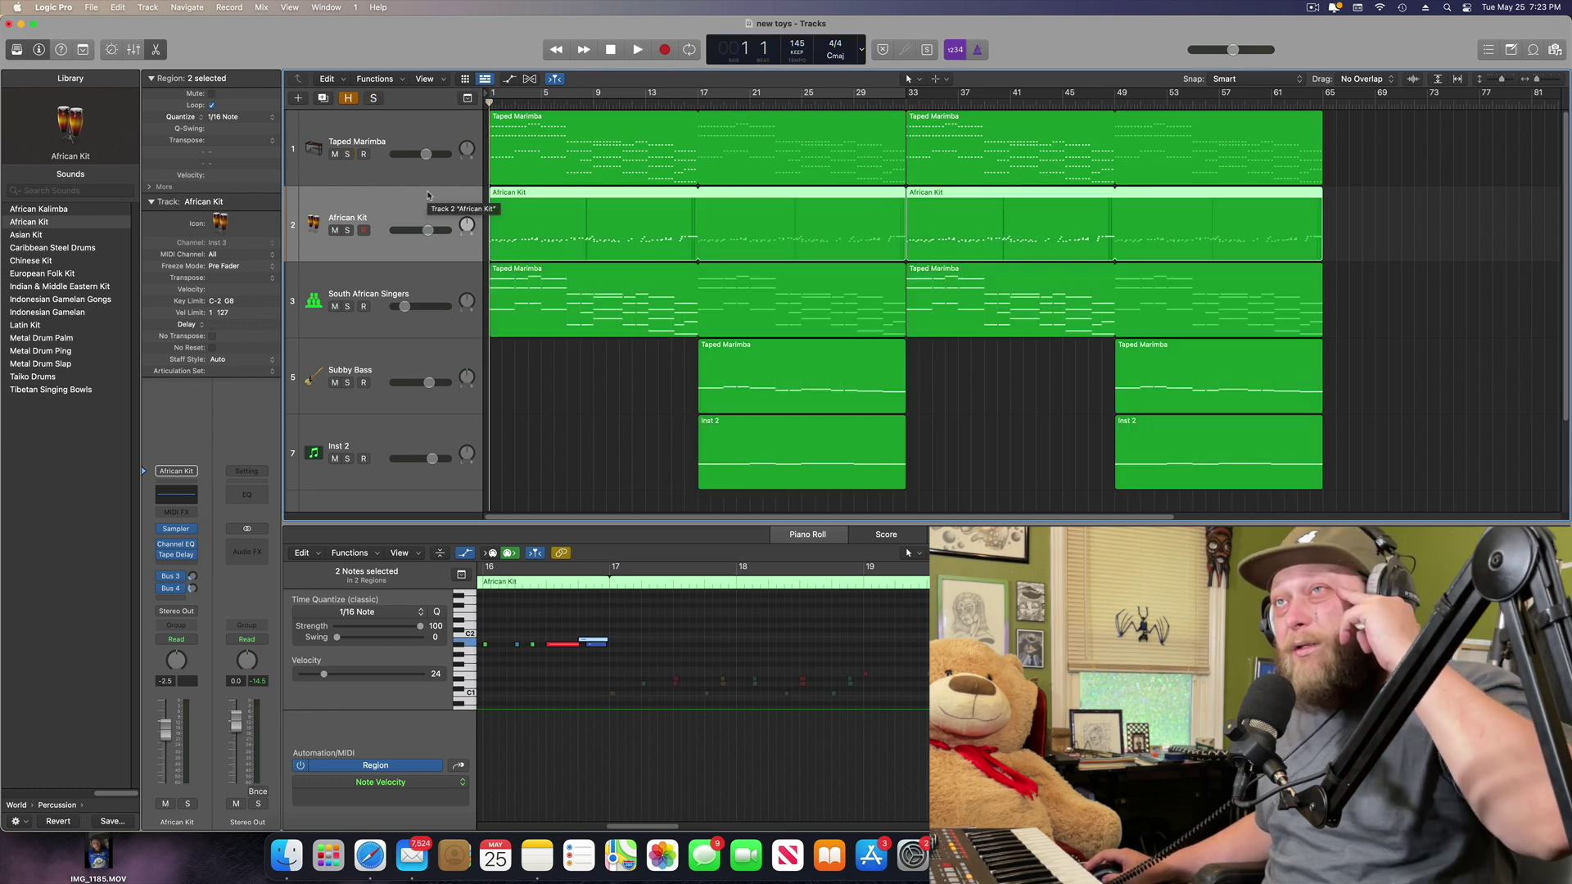
{"action": "left_click", "coordinate": [347, 230]}
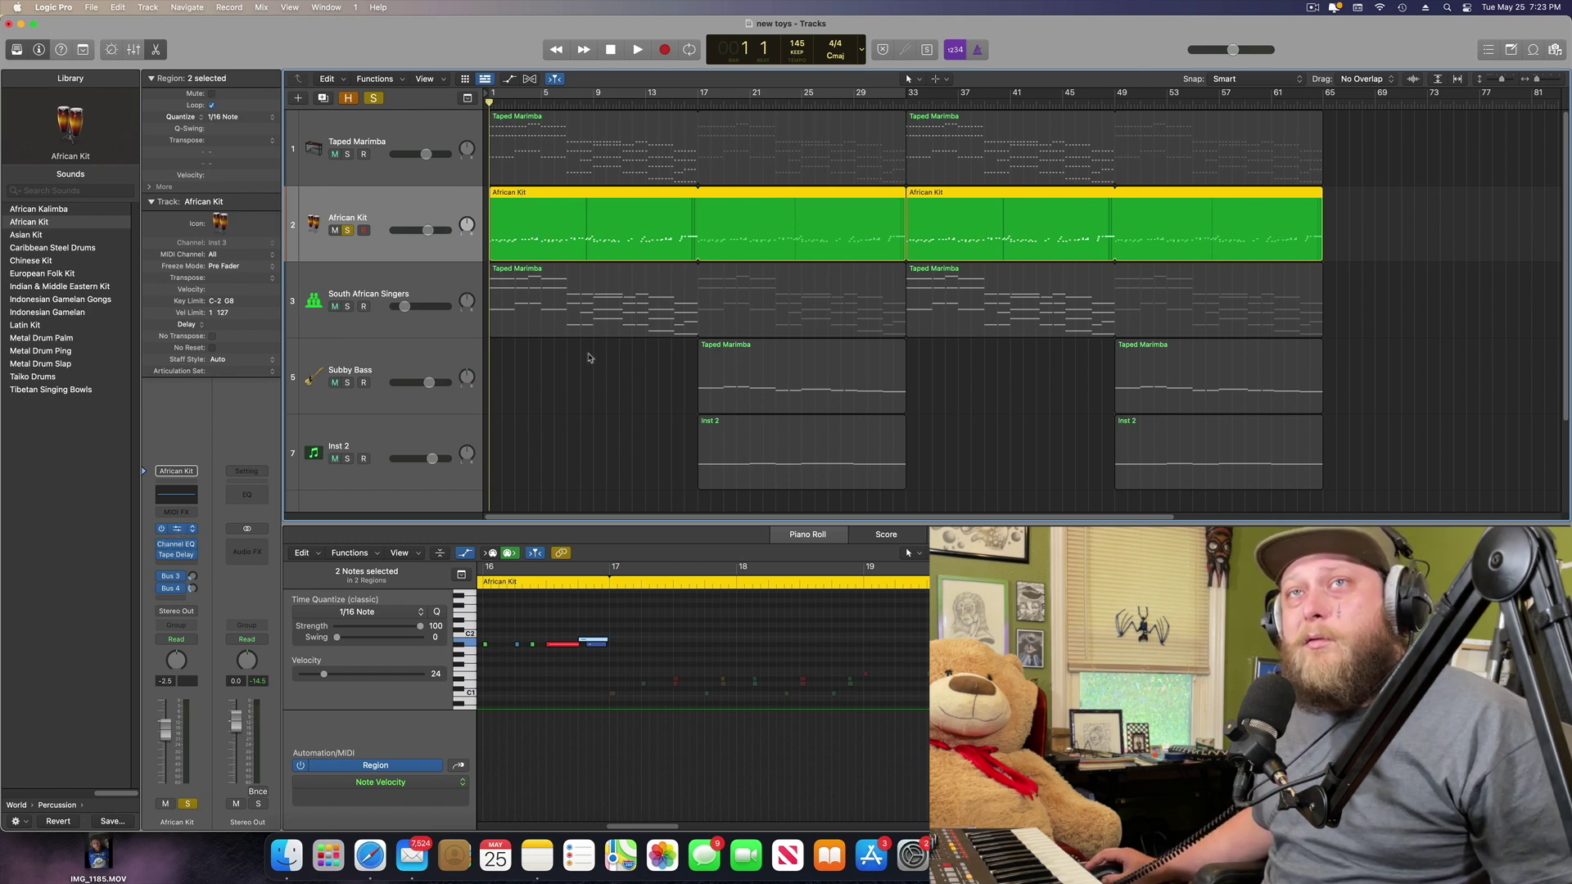
{"action": "left_click_drag", "start_coordinate": [847, 208], "coordinate": [1187, 367]}
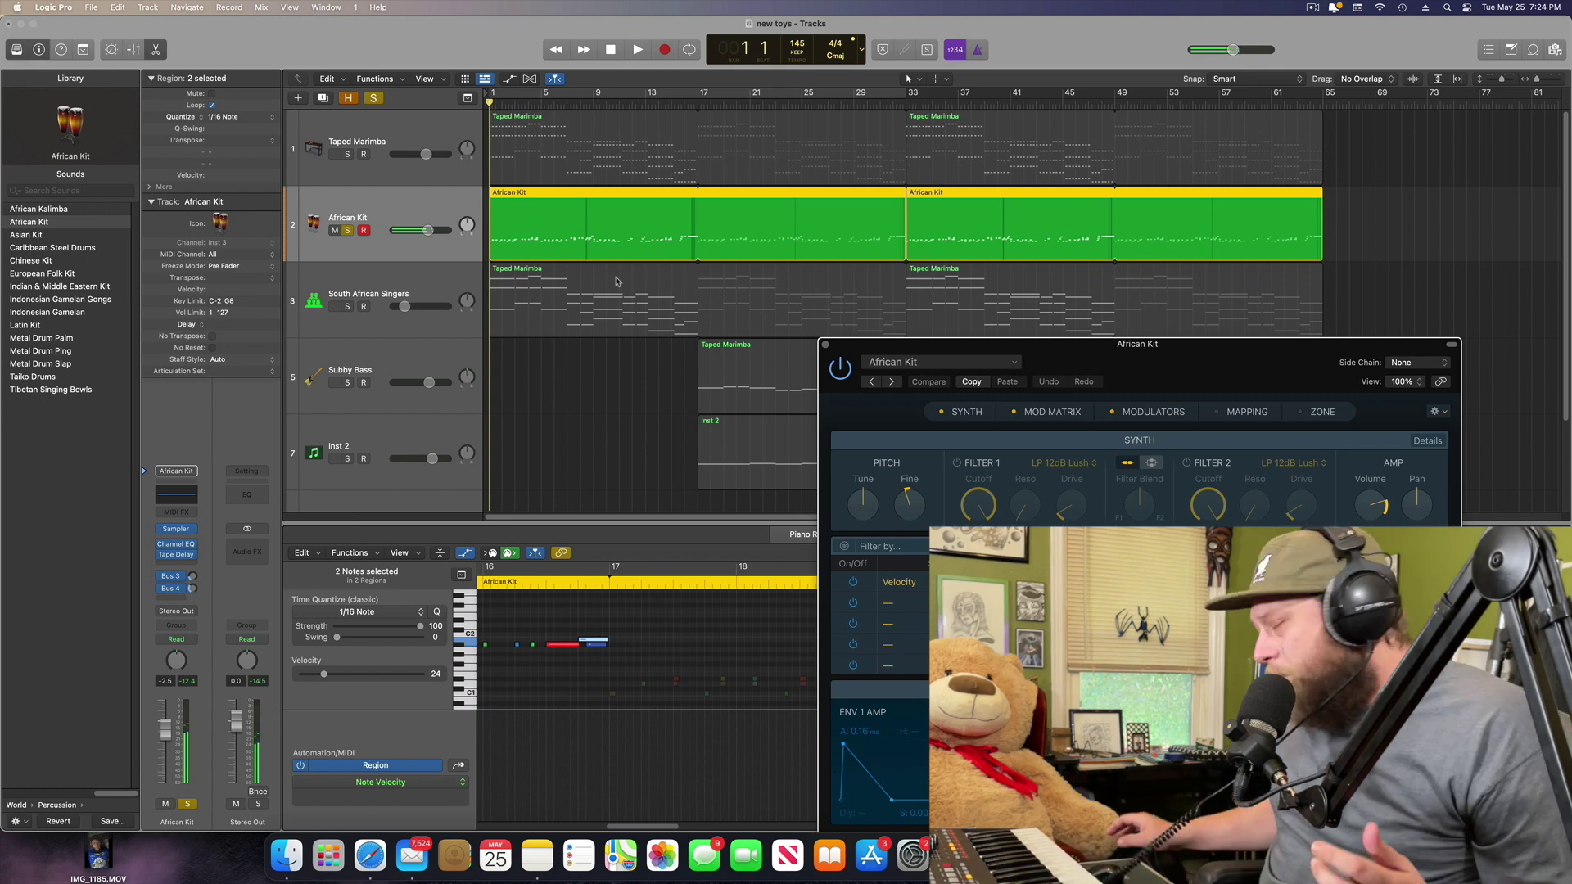
{"action": "left_click", "coordinate": [826, 345]}
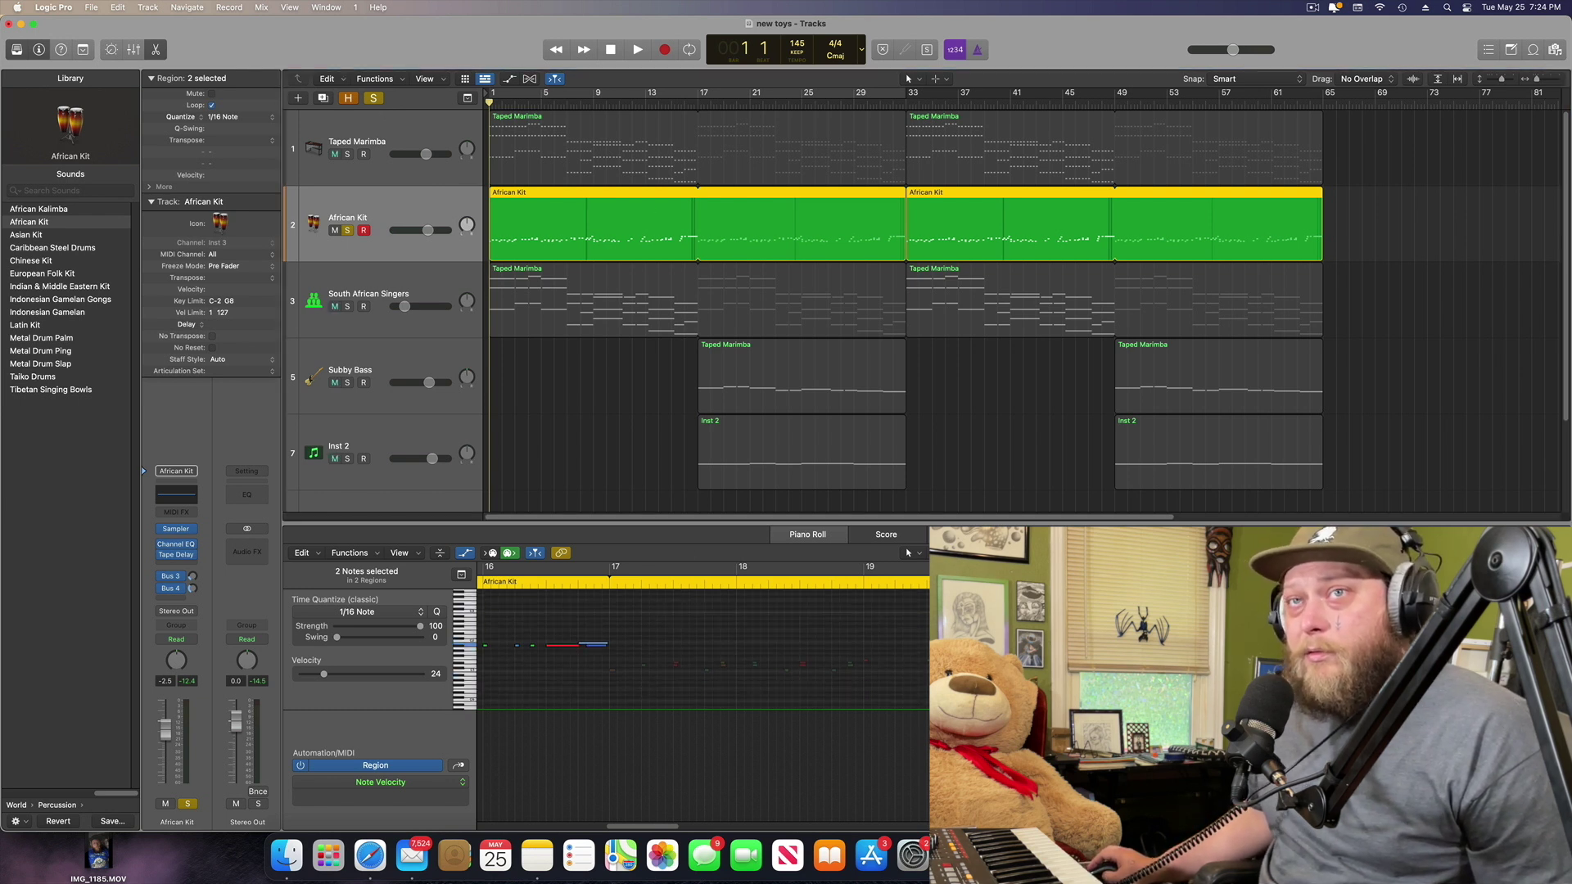
- Hide the Note Velocity lane and play the soloed African Kit with its opening bars shown in the Piano Roll
{"action": "left_click_drag", "start_coordinate": [655, 827], "coordinate": [514, 856]}
{"action": "left_click_drag", "start_coordinate": [1550, 553], "coordinate": [1502, 552]}
{"action": "scroll", "coordinate": [1019, 651], "scroll_direction": "down", "scroll_amount": 3}
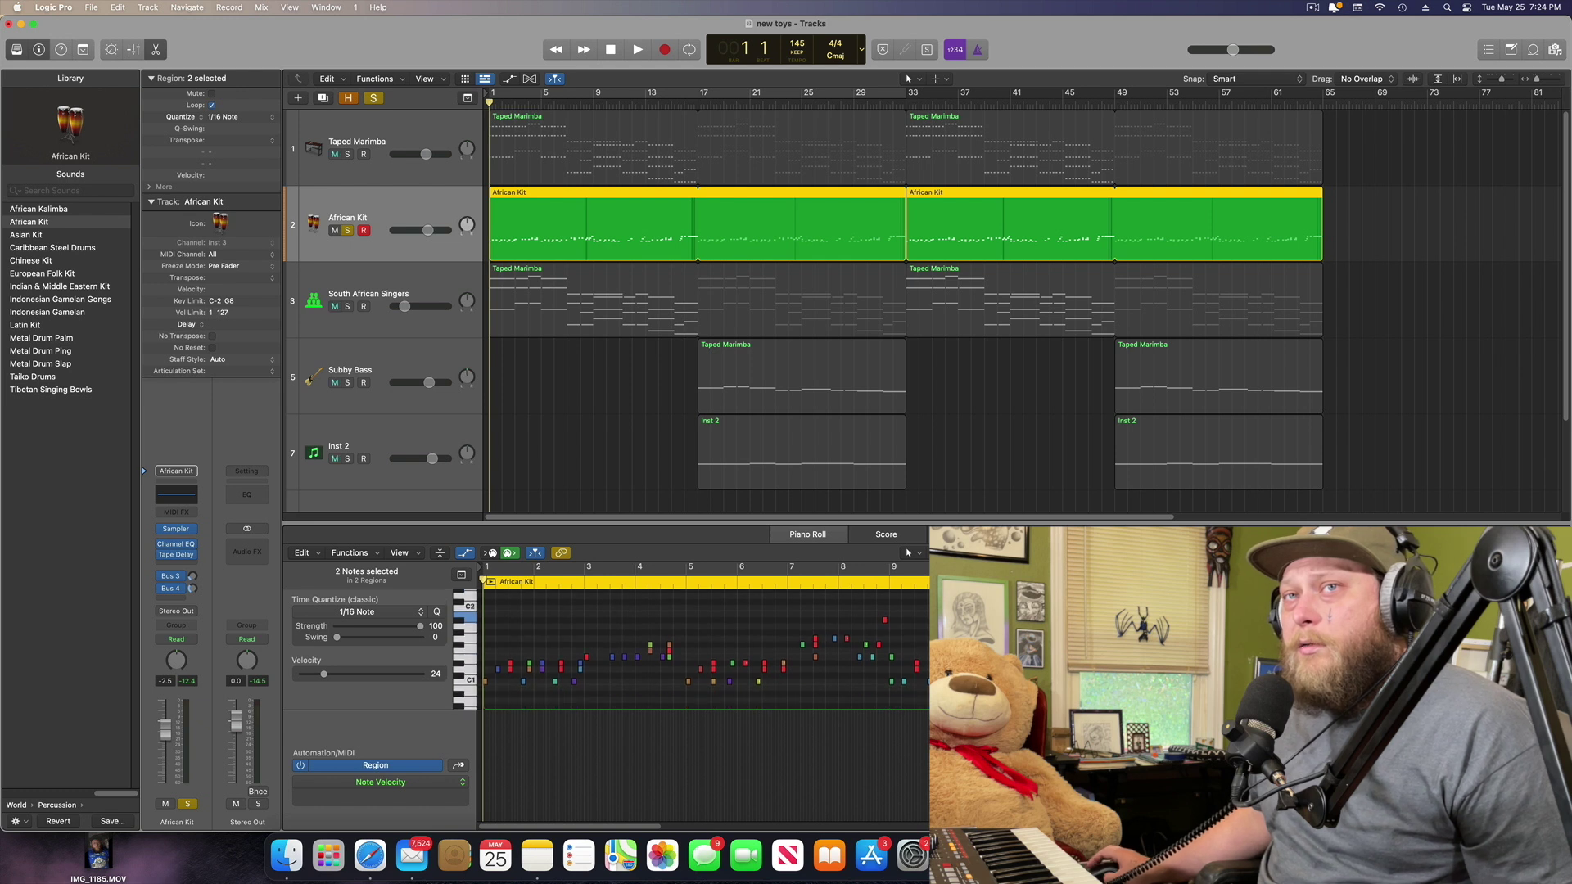
{"action": "left_click", "coordinate": [465, 552]}
{"action": "scroll", "coordinate": [798, 745], "scroll_direction": "up", "scroll_amount": 2}
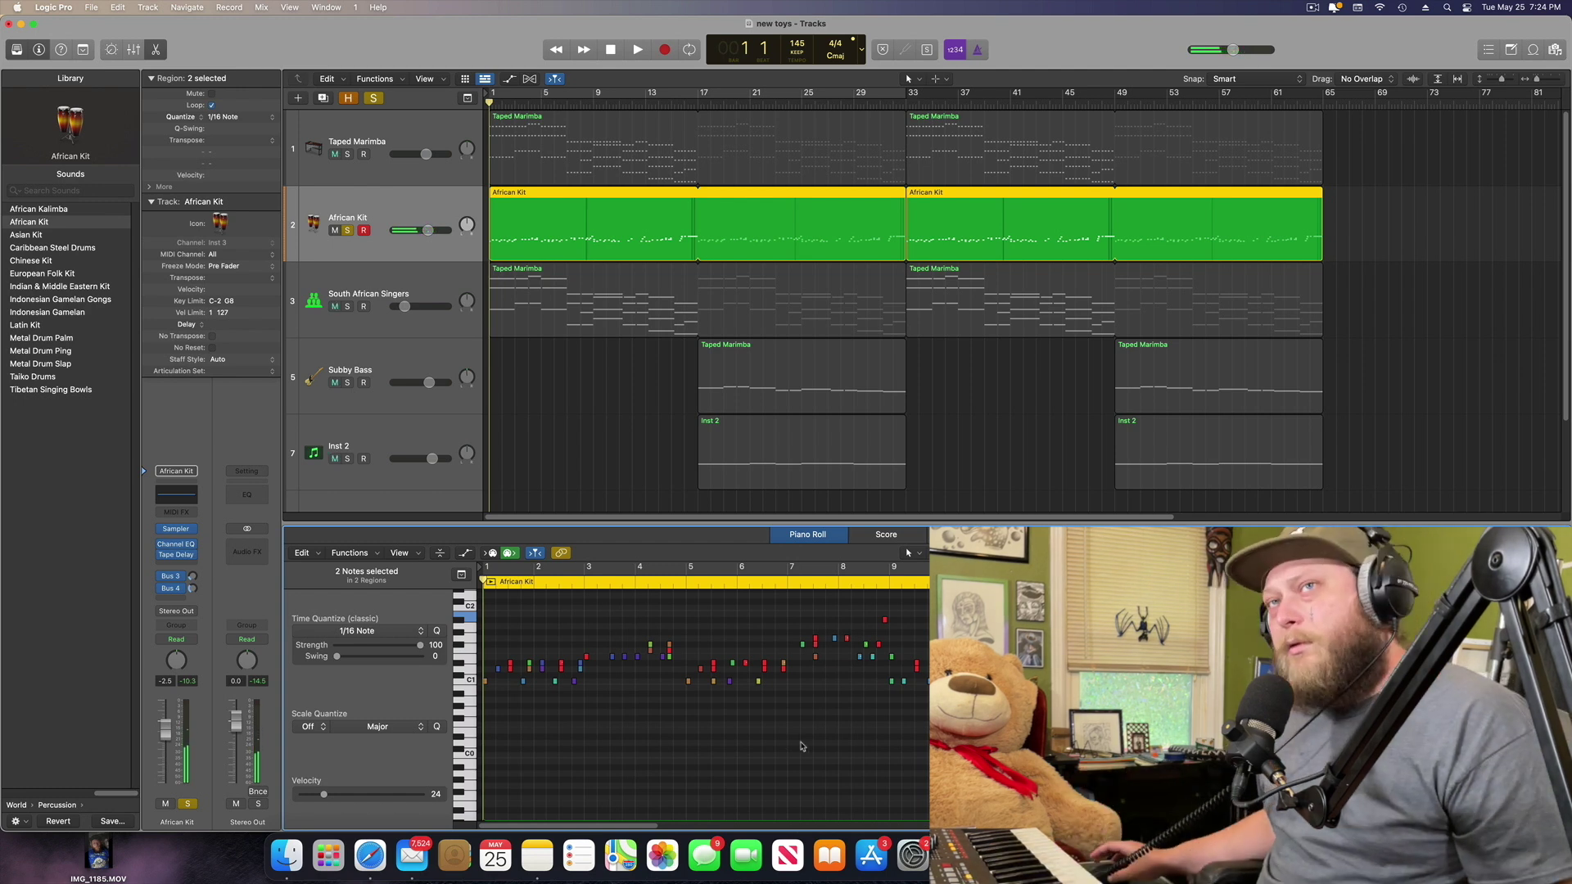
{"action": "left_click", "coordinate": [638, 50]}
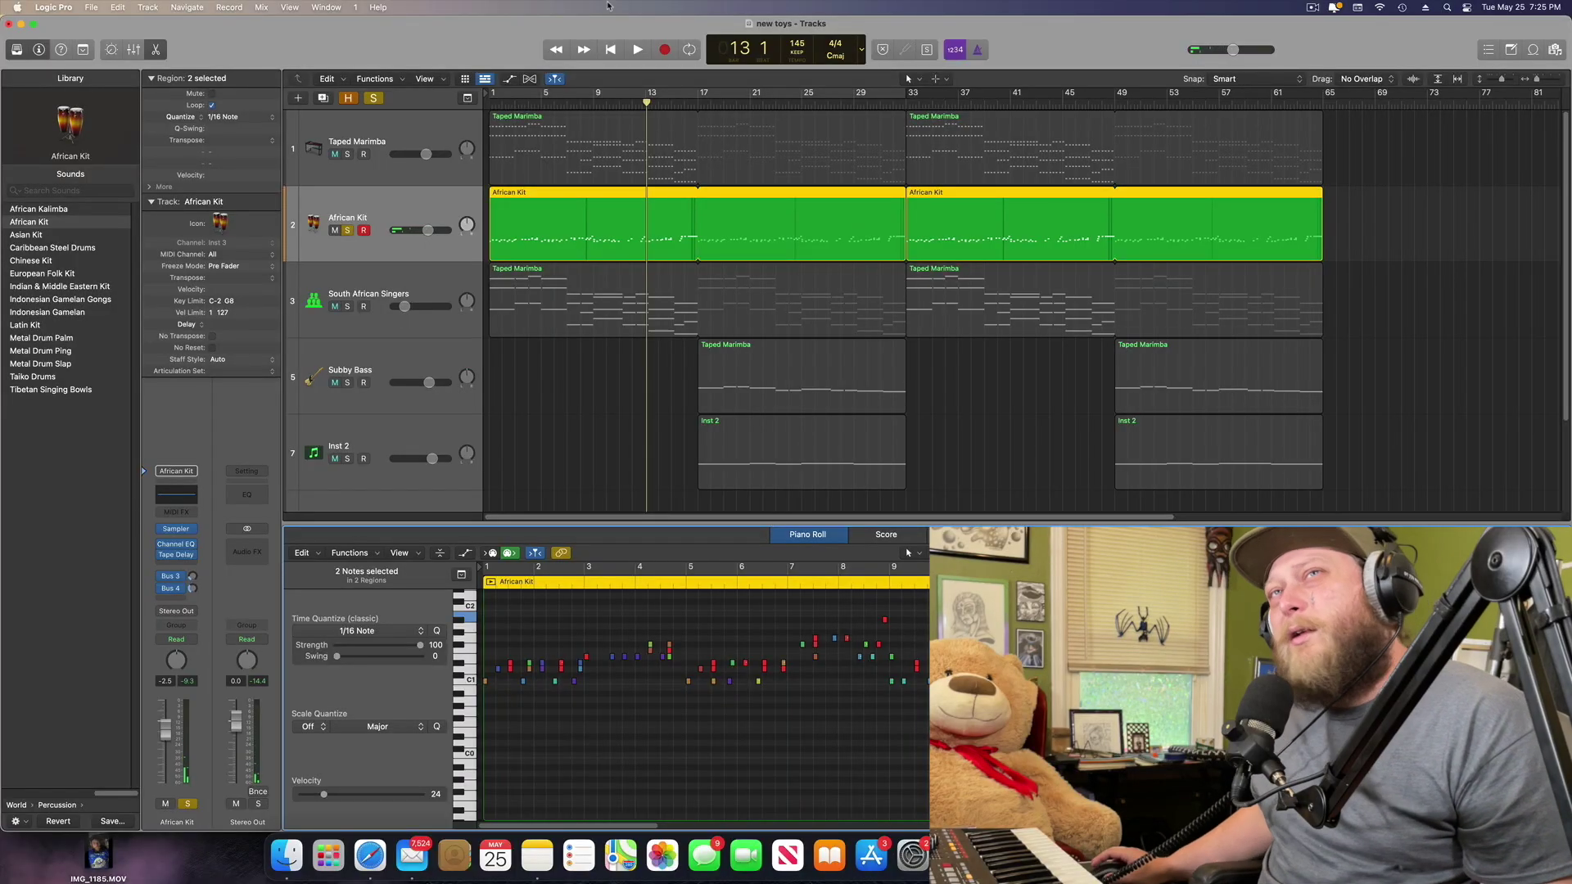
{"action": "left_click", "coordinate": [610, 50]}
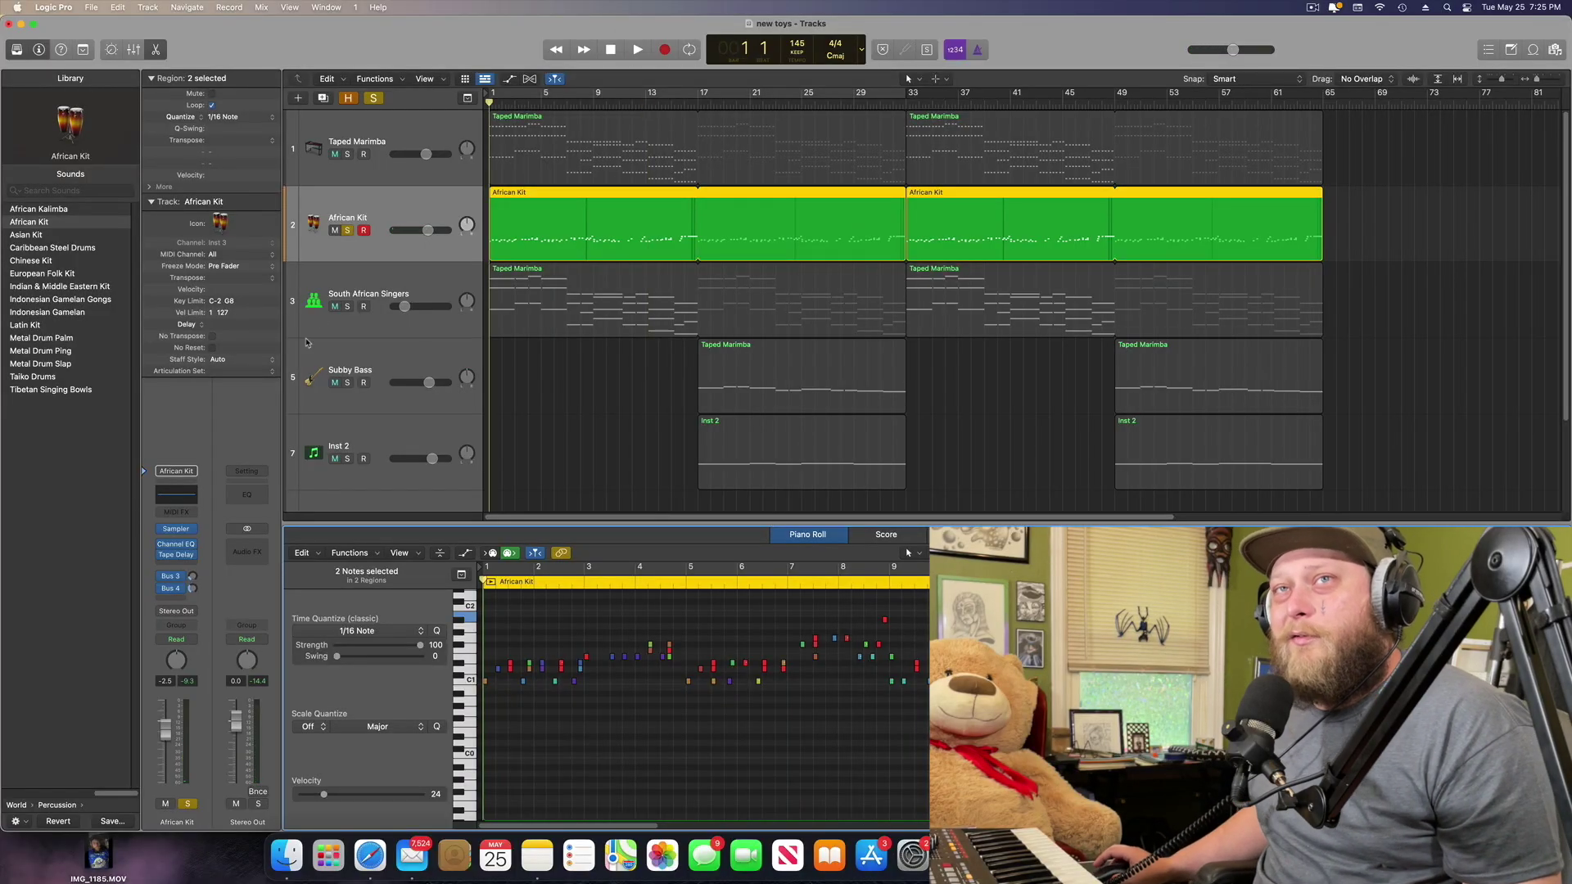
- Select the South African Singers track, clear the active solo and view the track's Sampler instrument
{"action": "left_click", "coordinate": [394, 292]}
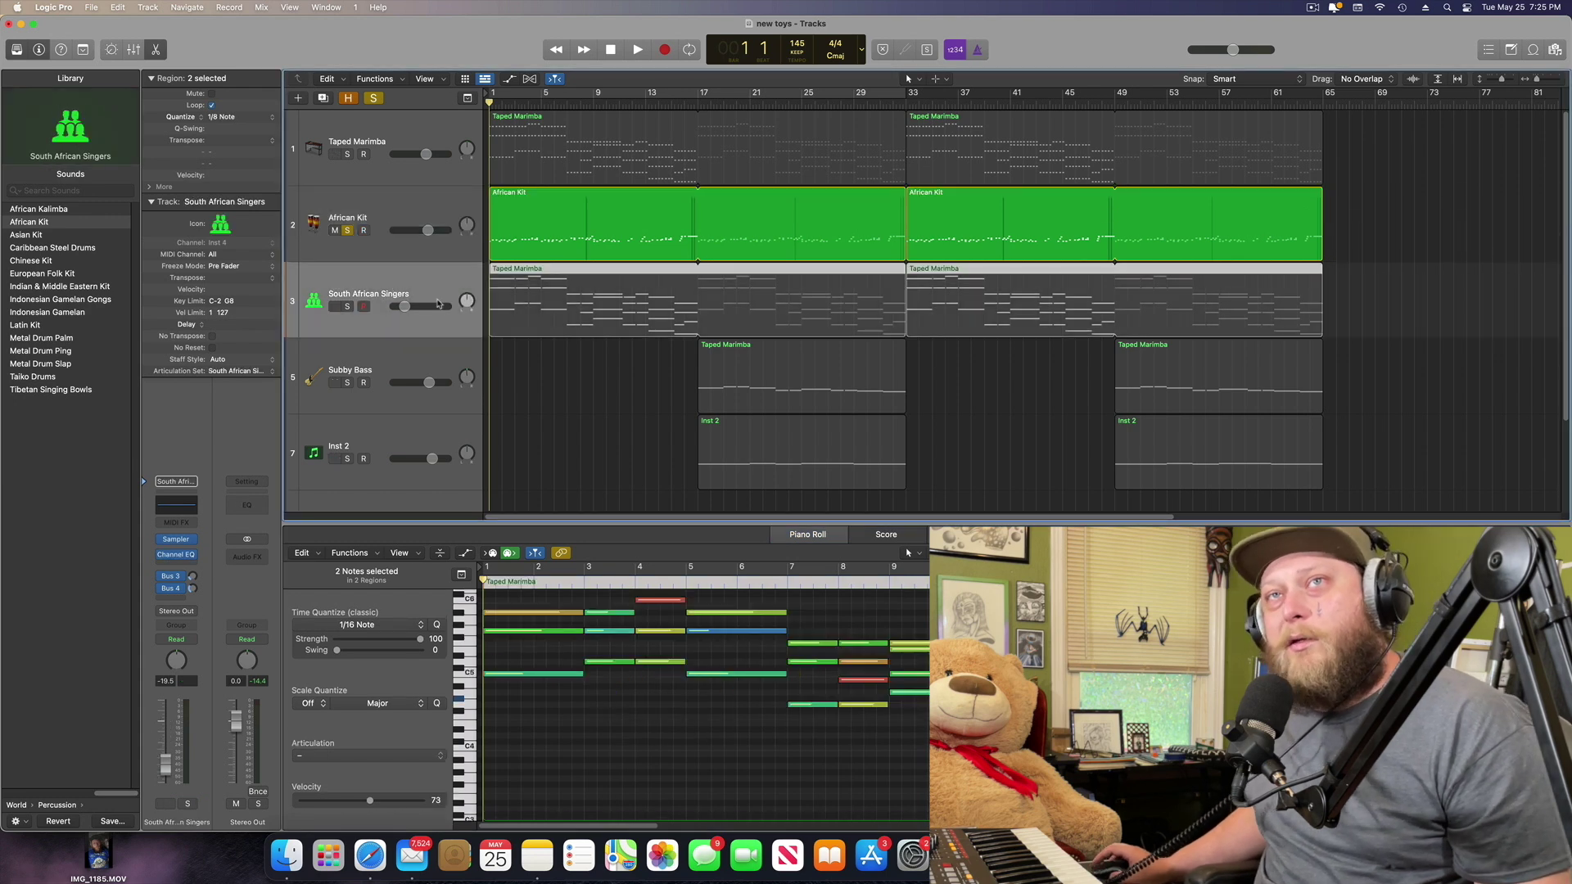
{"action": "left_click", "coordinate": [374, 99]}
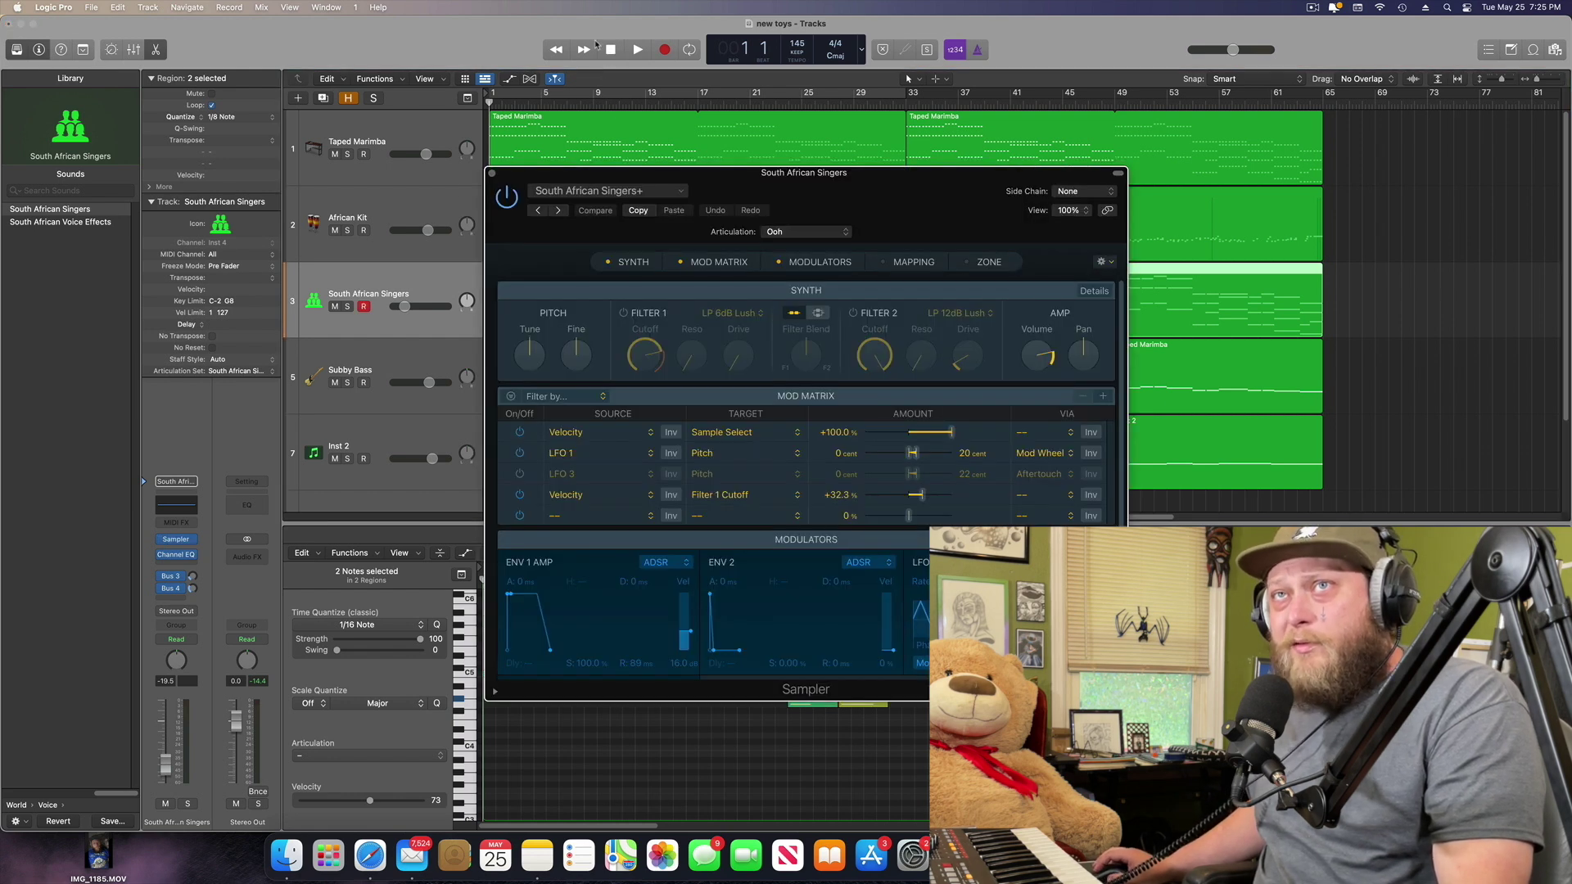
{"action": "left_click", "coordinate": [492, 174]}
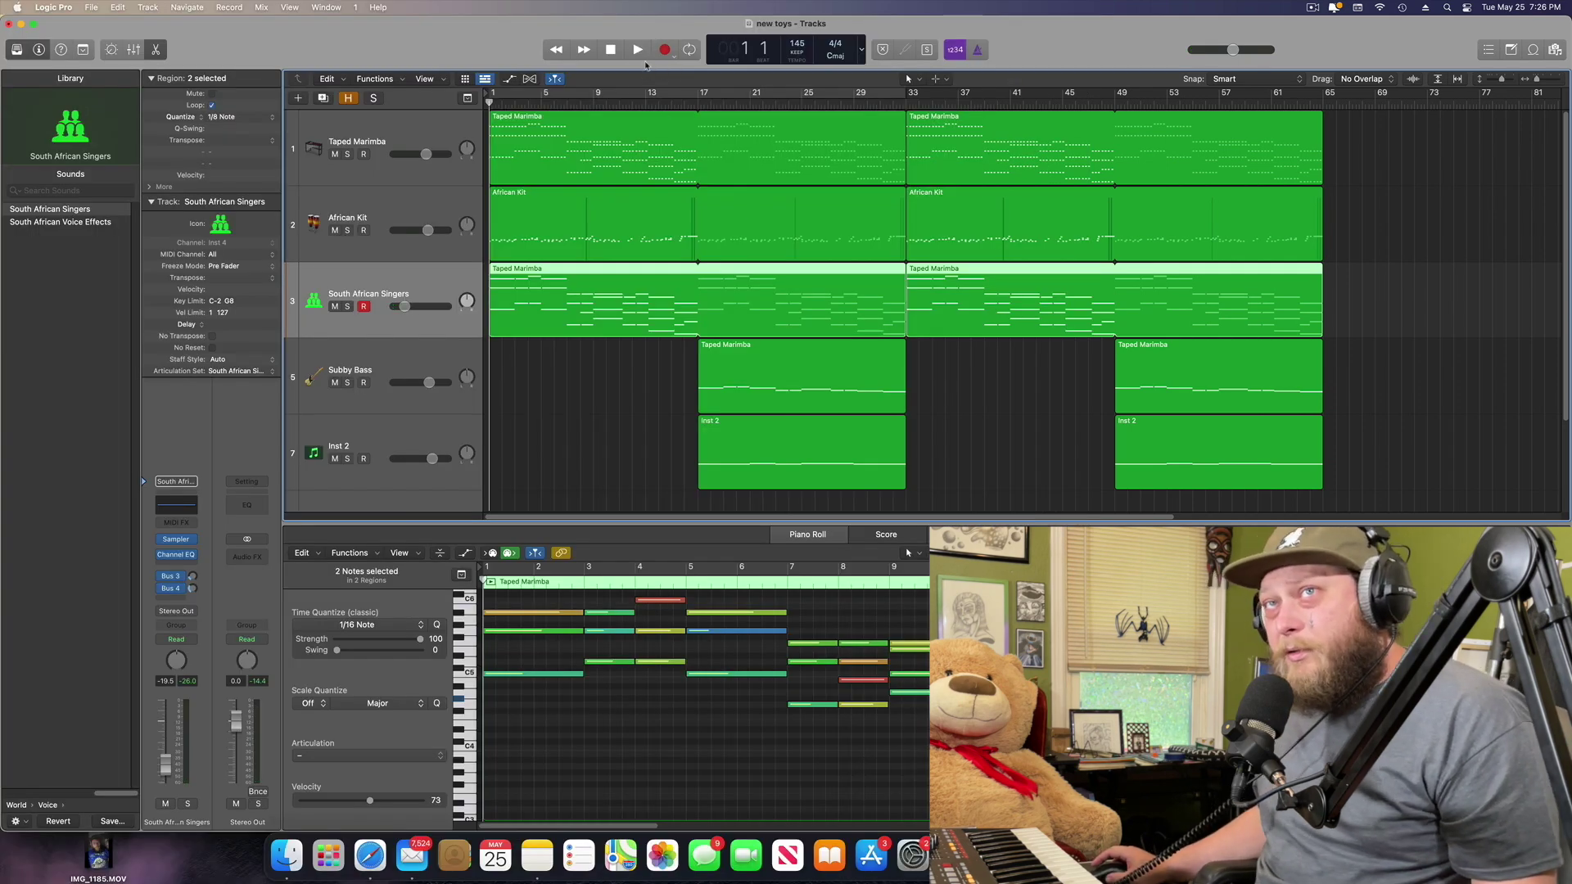
- Play the South African Singers track soloed, stop it and remove the solo
{"action": "left_click", "coordinate": [348, 306]}
{"action": "left_click", "coordinate": [640, 50]}
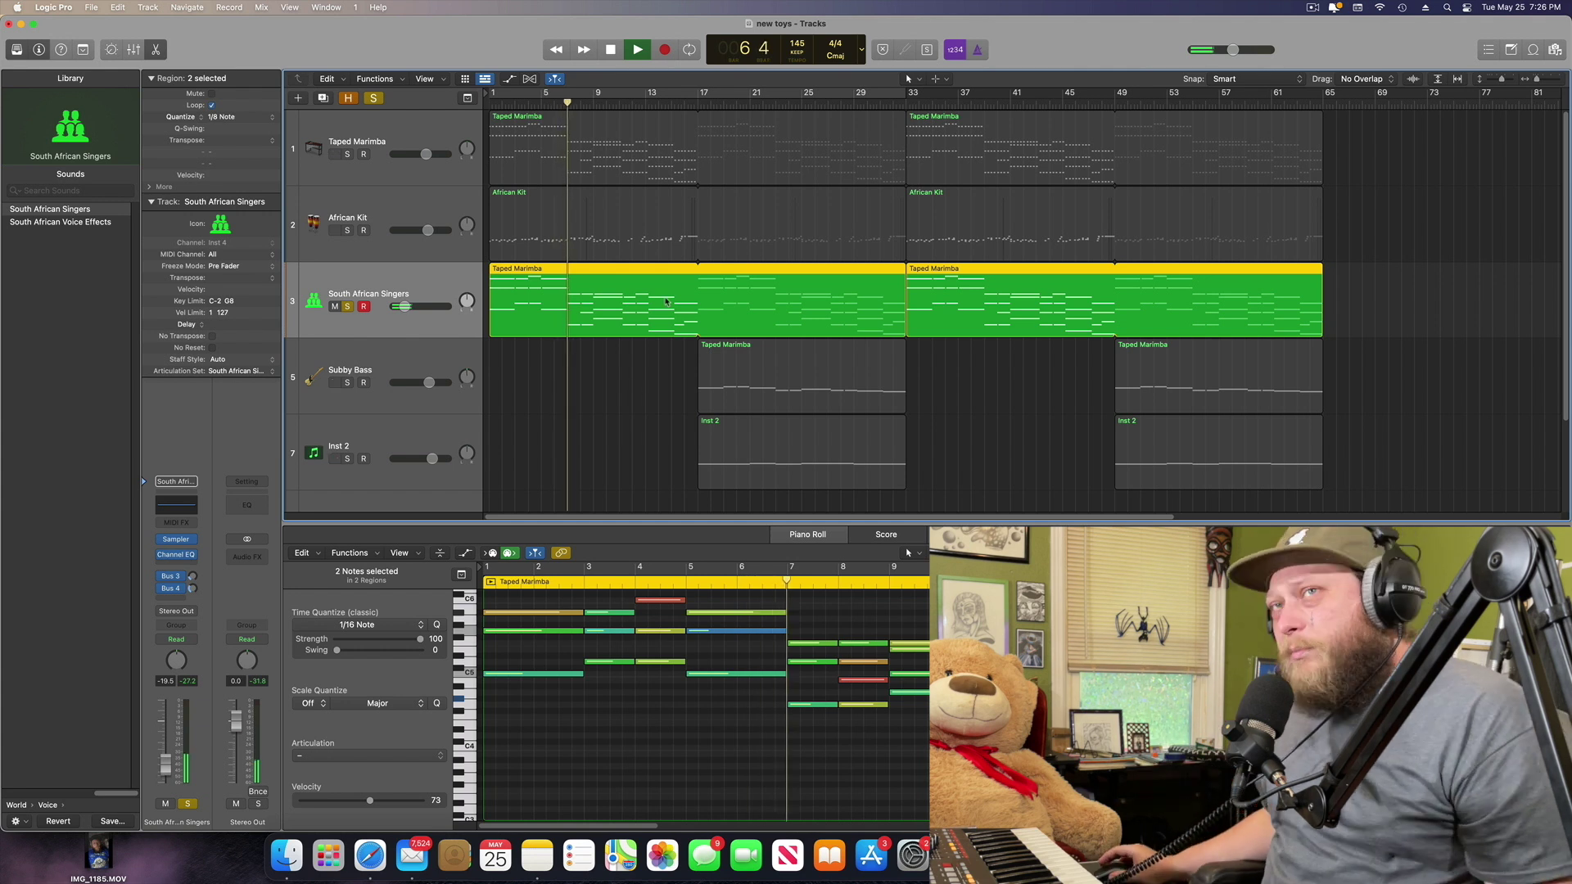
{"action": "left_click", "coordinate": [610, 49]}
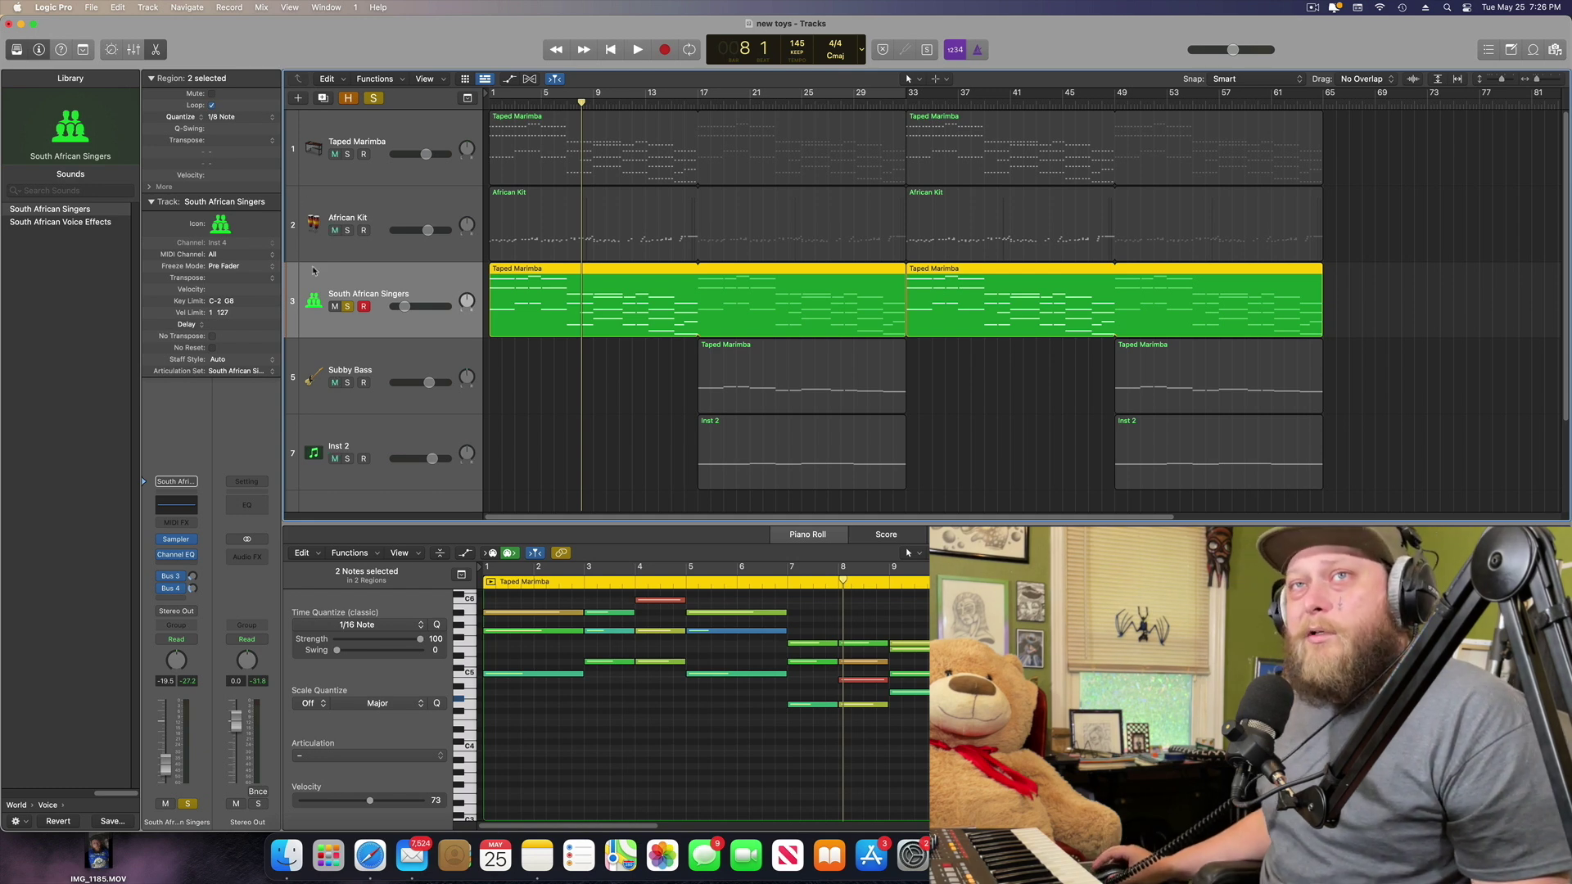
{"action": "left_click", "coordinate": [347, 307]}
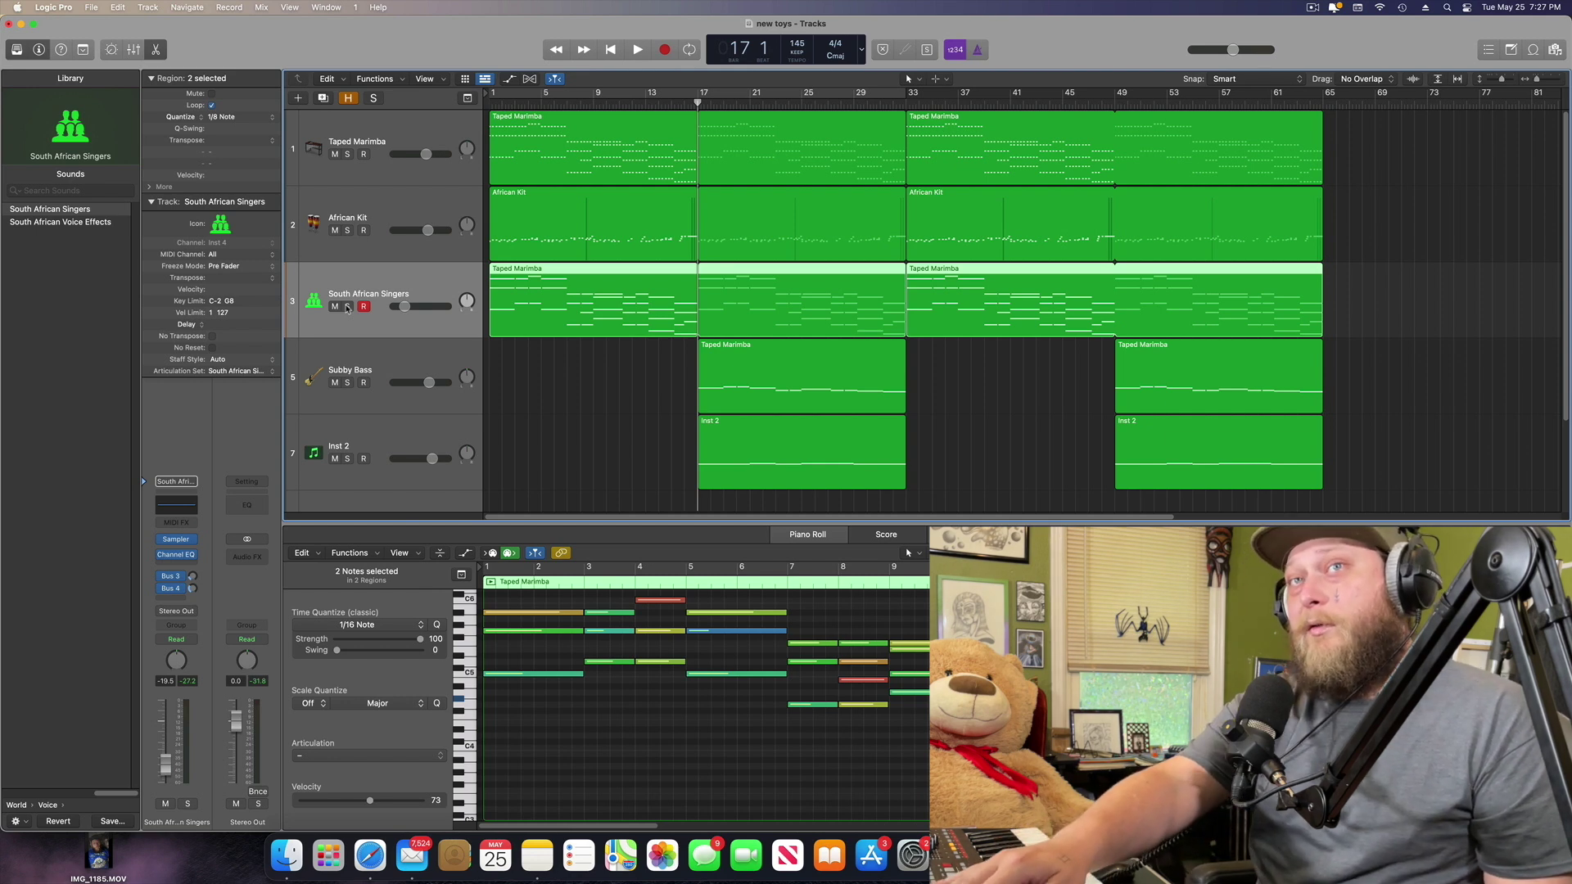
- Select and solo the Subby Bass track and listen to its part from bar 17
{"action": "key", "text": "Down"}
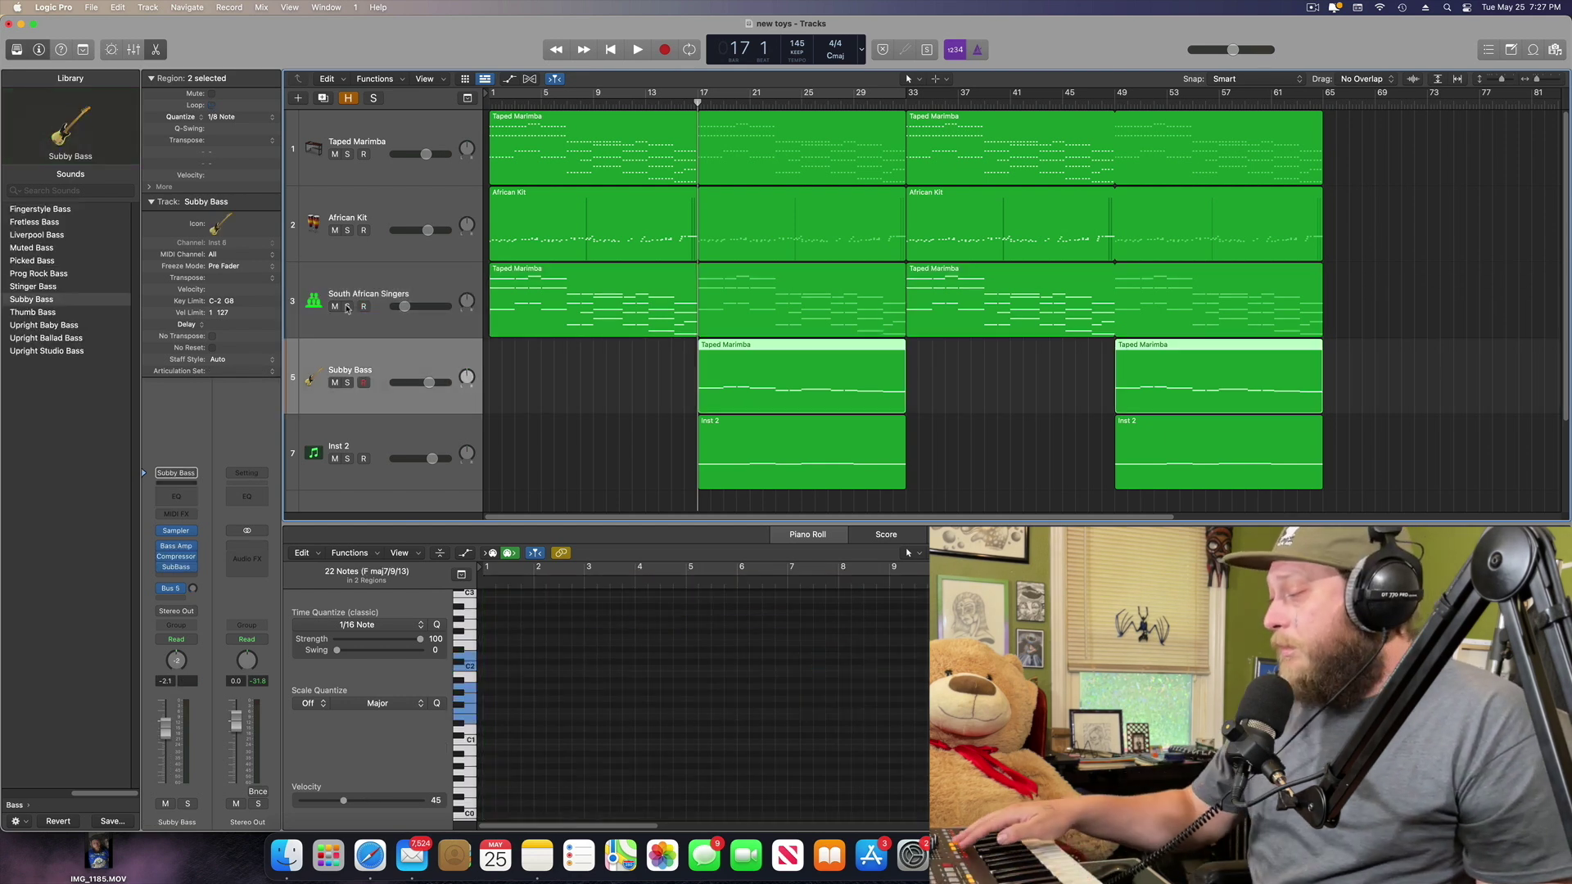
{"action": "key", "text": "s"}
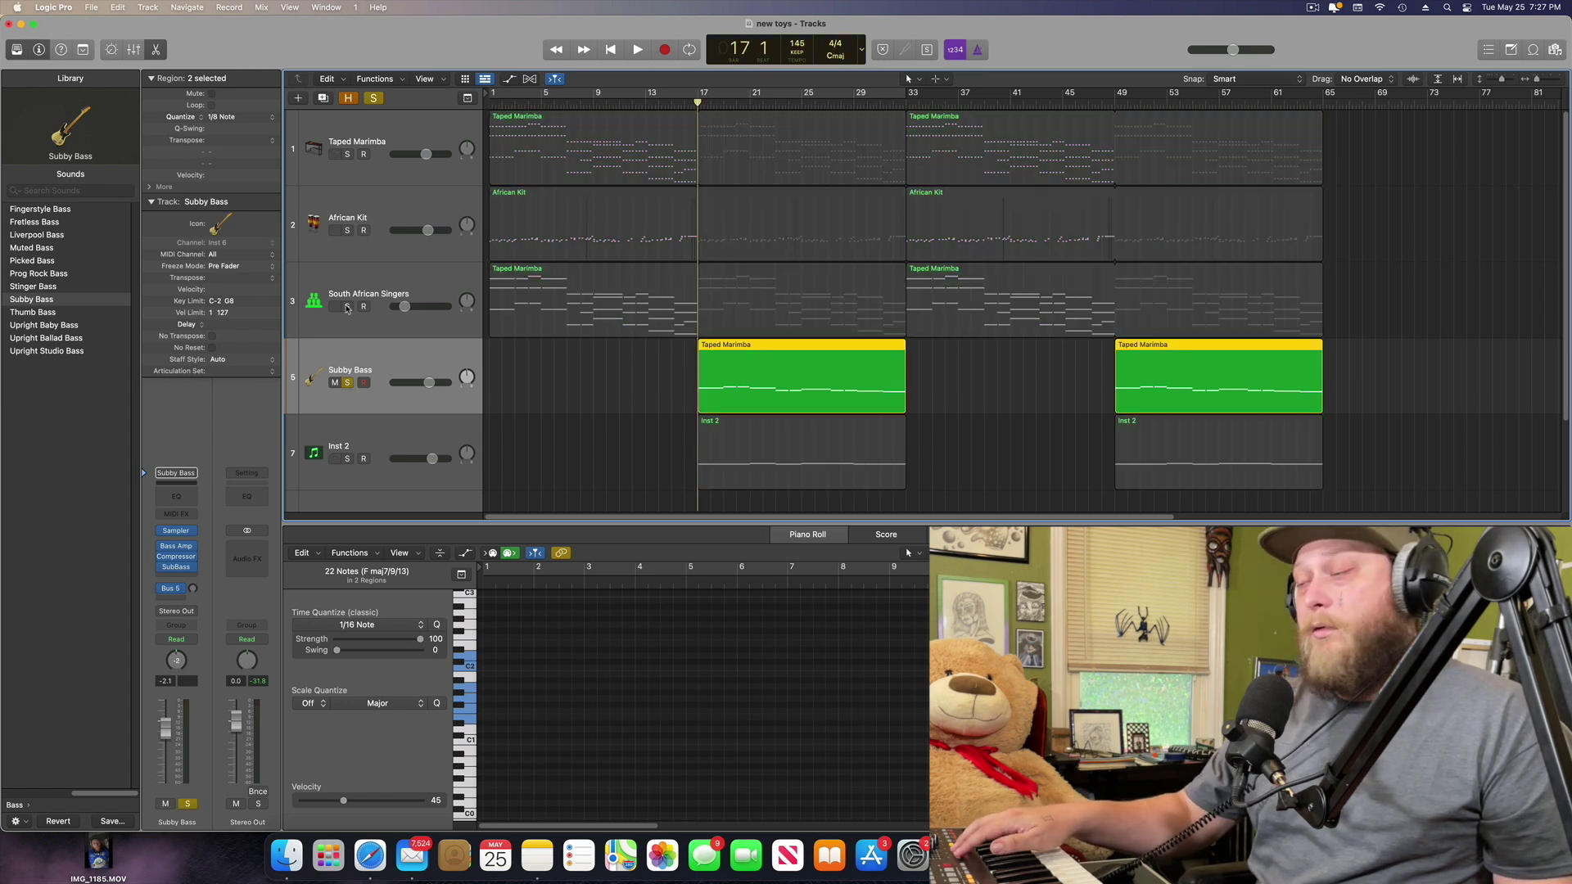
{"action": "key", "text": "space"}
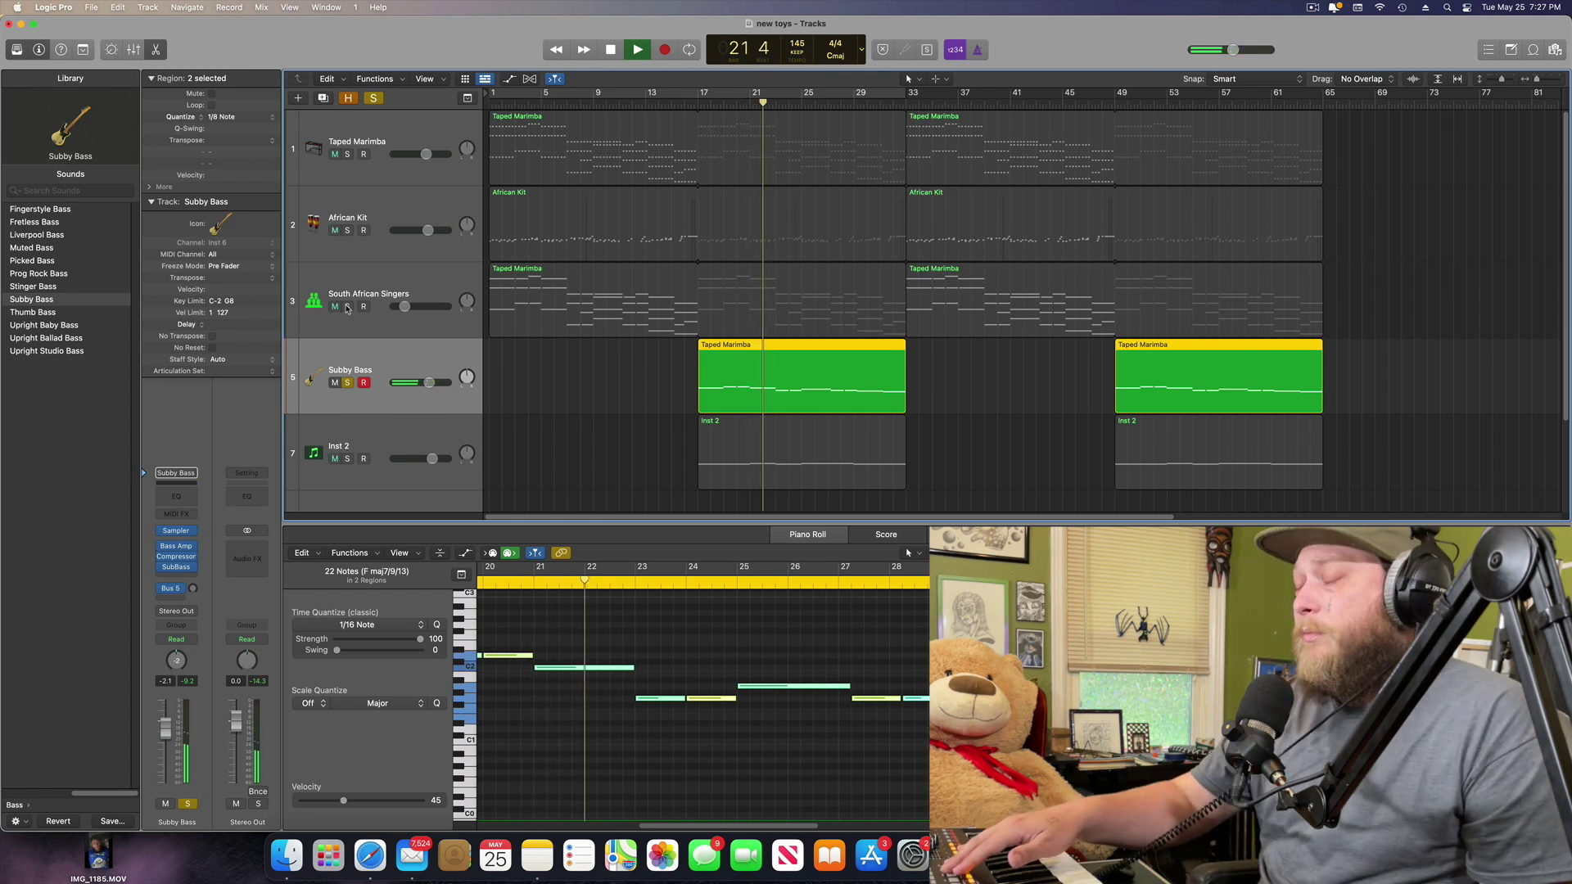
{"action": "key", "text": "space"}
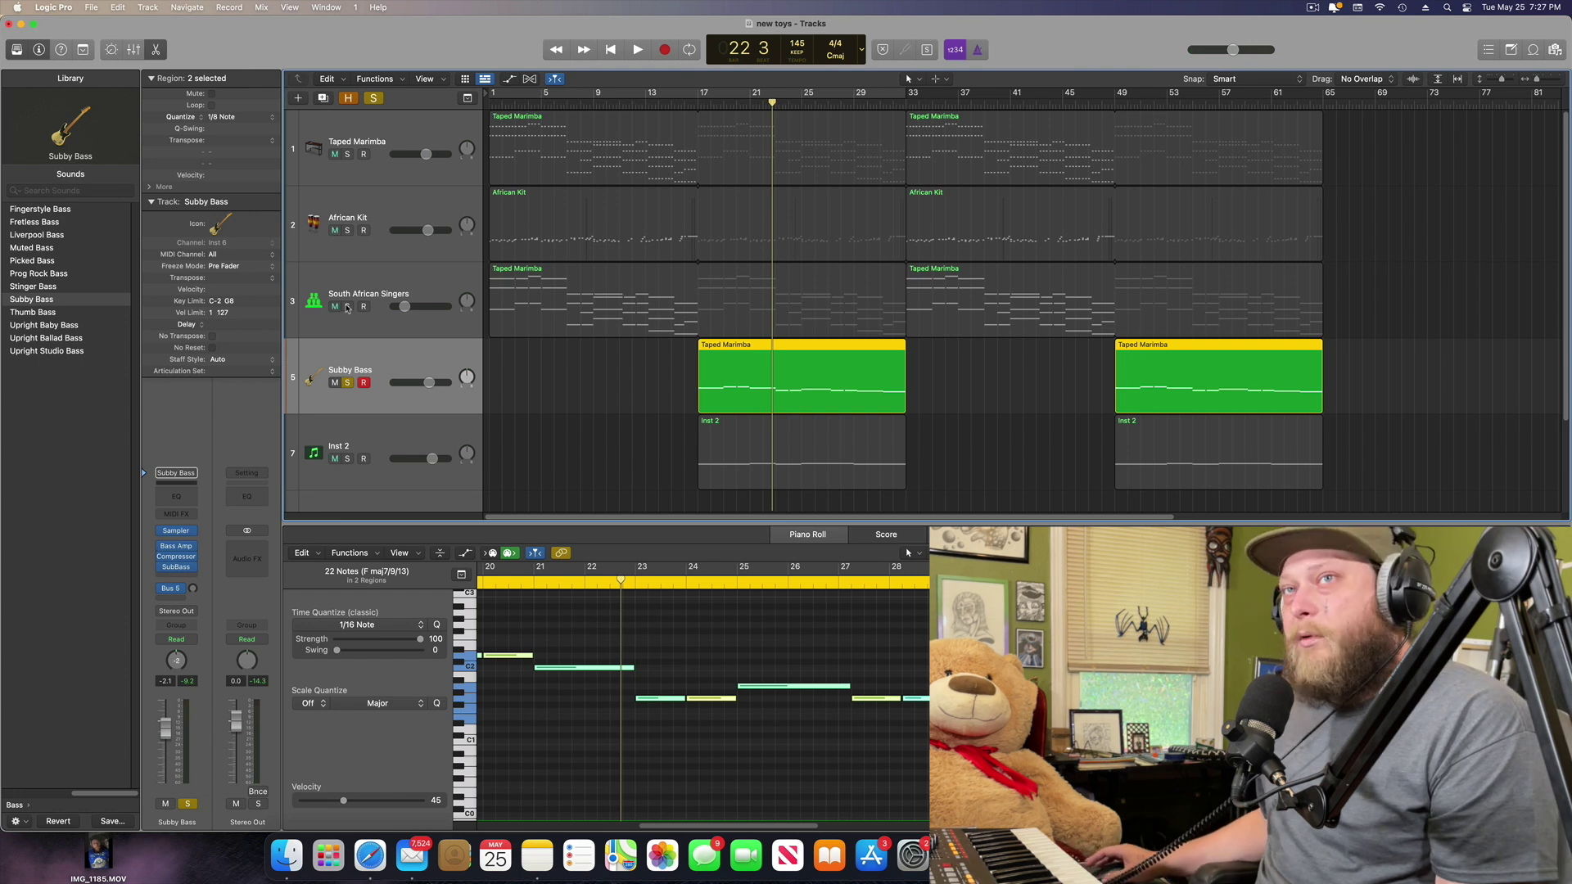
- Return the playhead to bar 17 and remove the solo from the Subby Bass track
{"action": "left_click", "coordinate": [702, 102]}
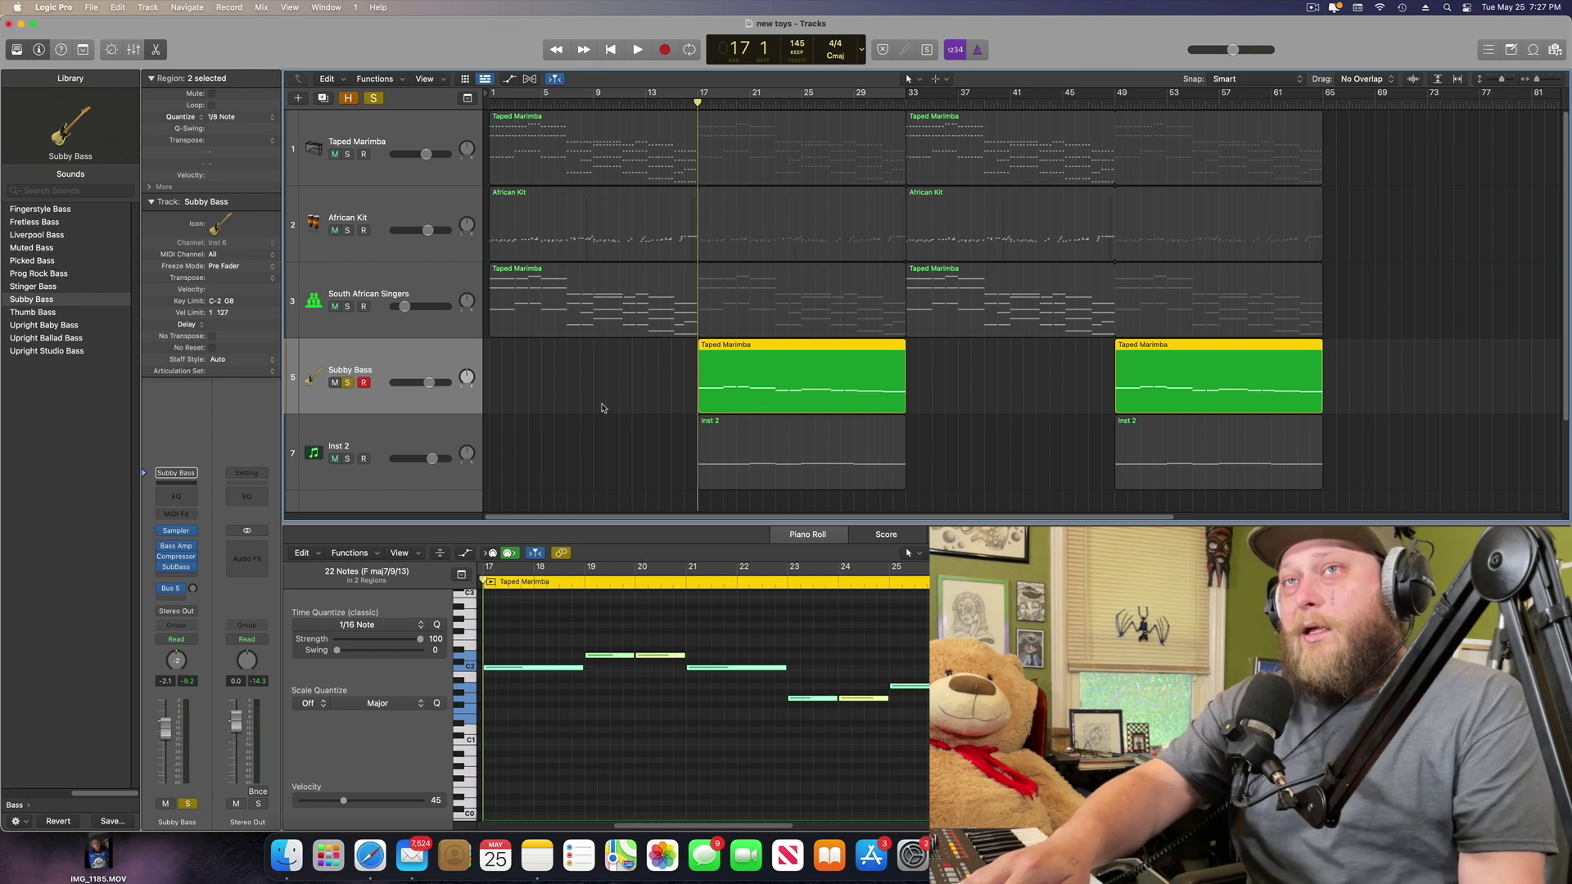
{"action": "key", "text": "Down"}
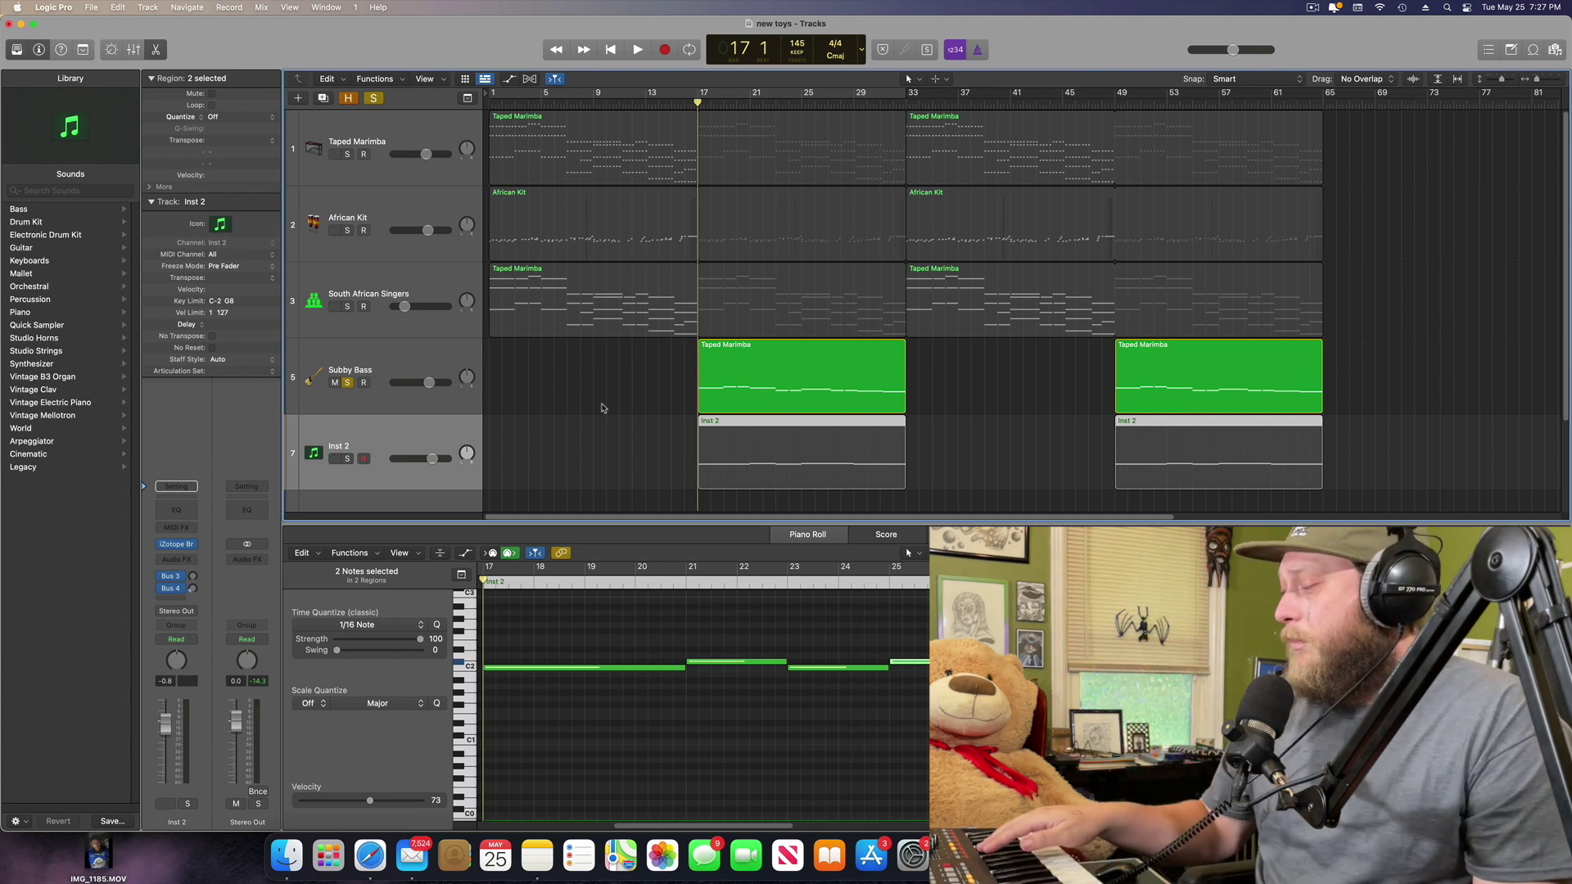
{"action": "key", "text": "Up"}
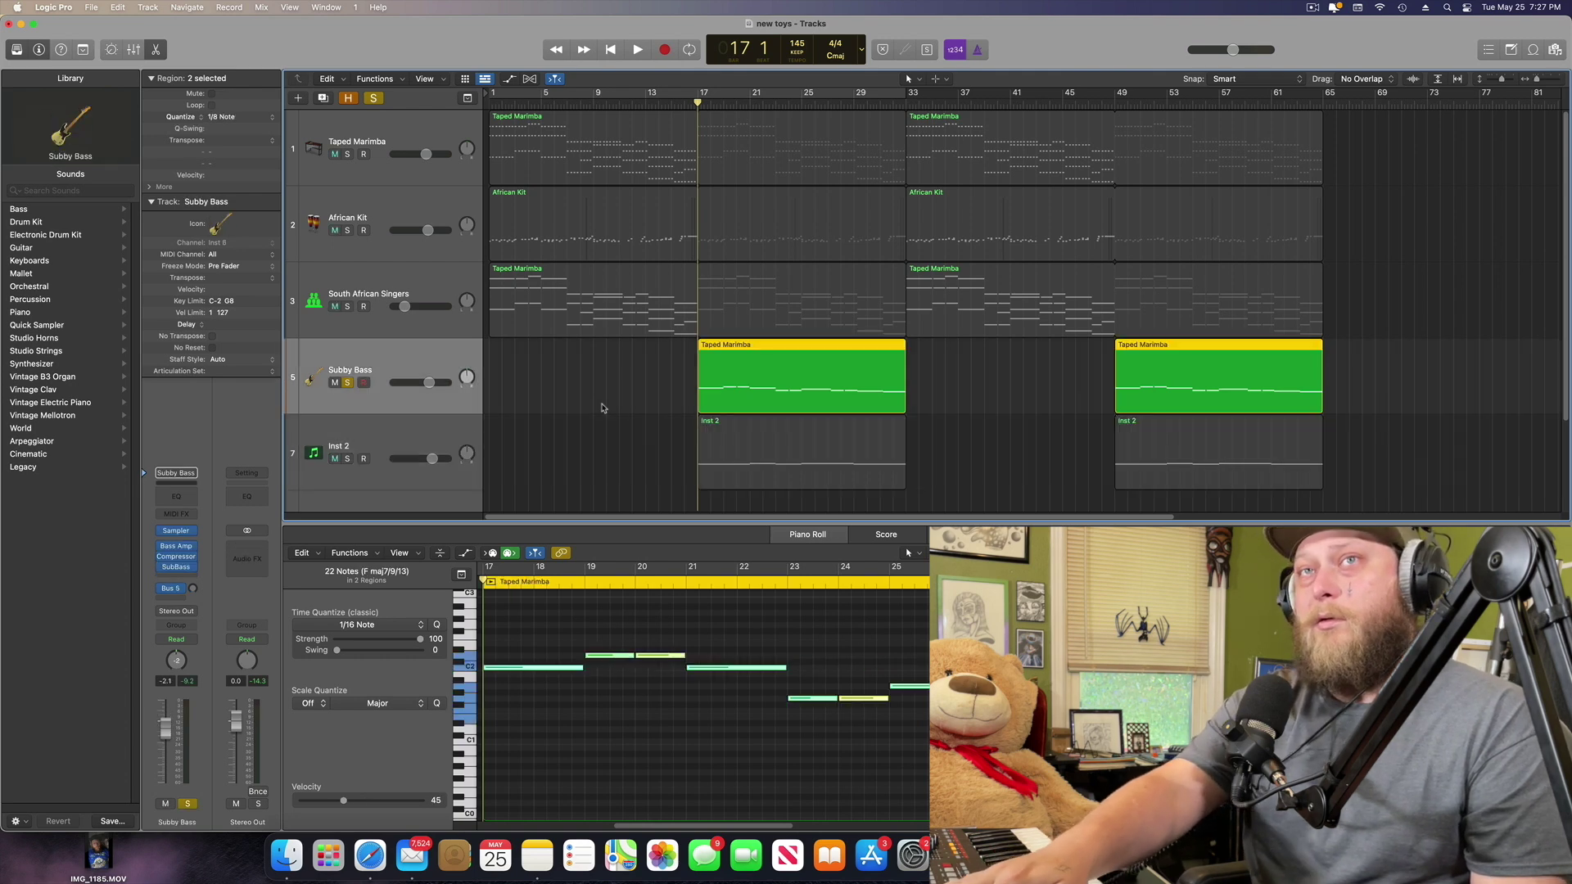
{"action": "key", "text": "s"}
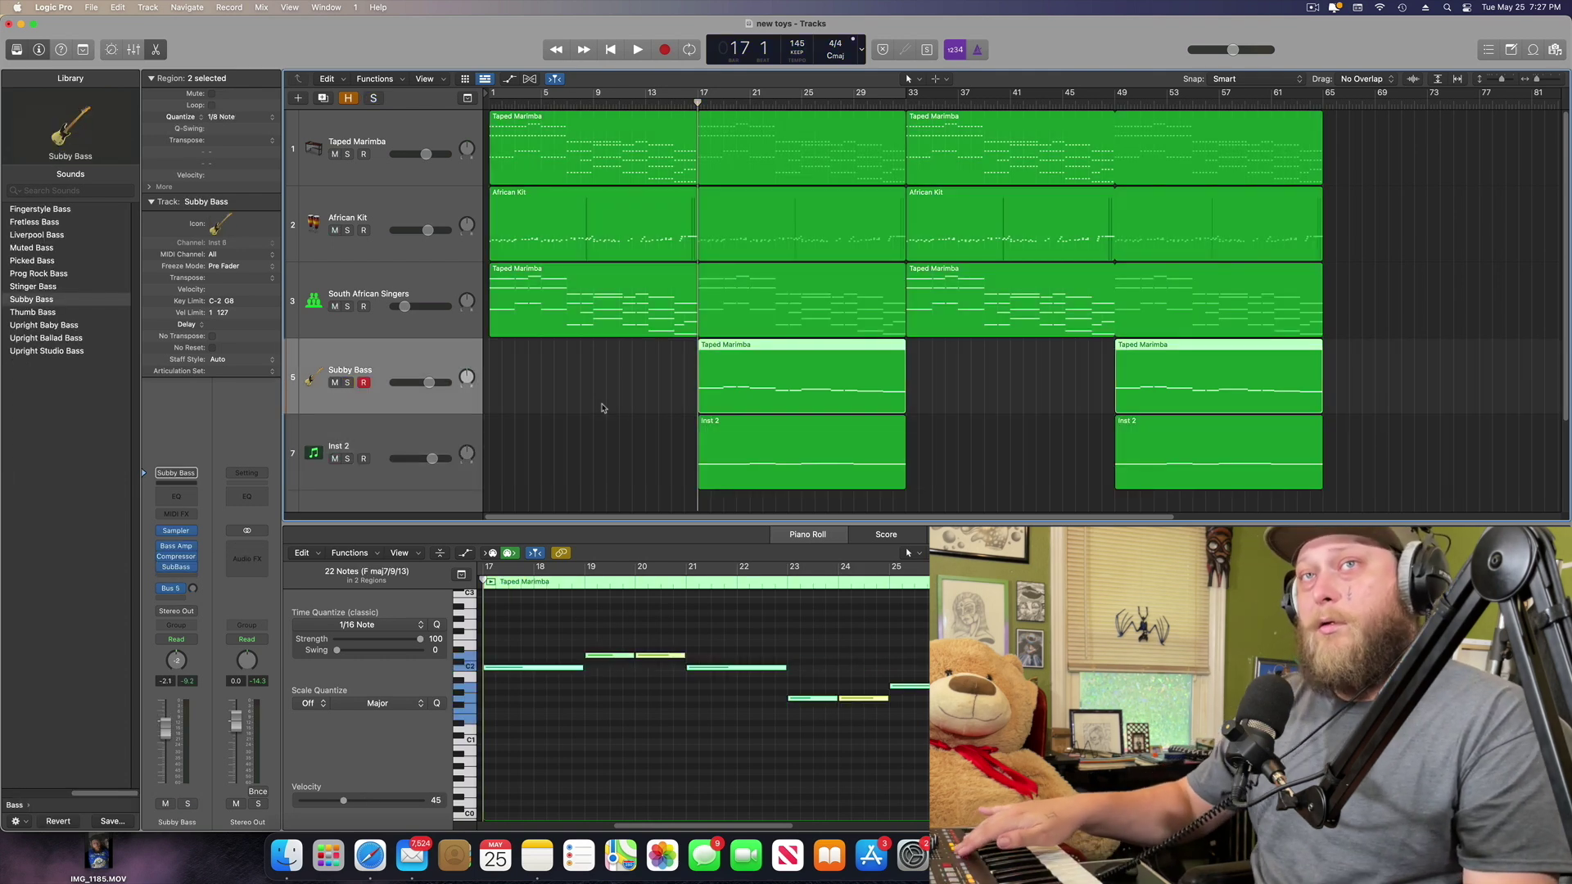
- Play the Inst 2 track soloed from bar 17 and open its iZotope BreakTweaker instrument
{"action": "key", "text": "Down"}
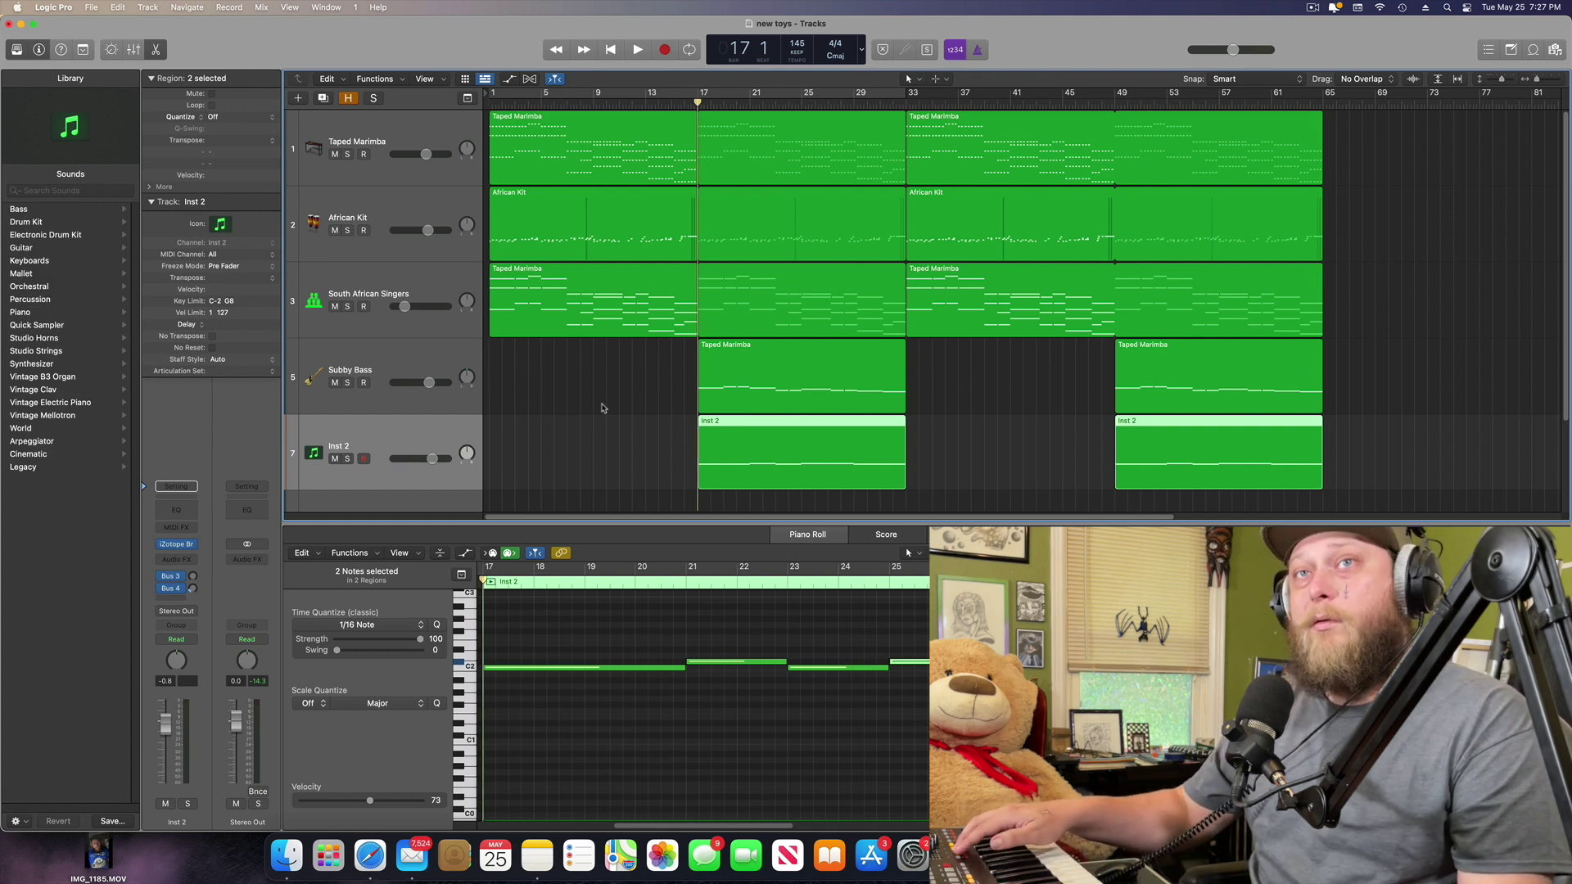
{"action": "key", "text": "s"}
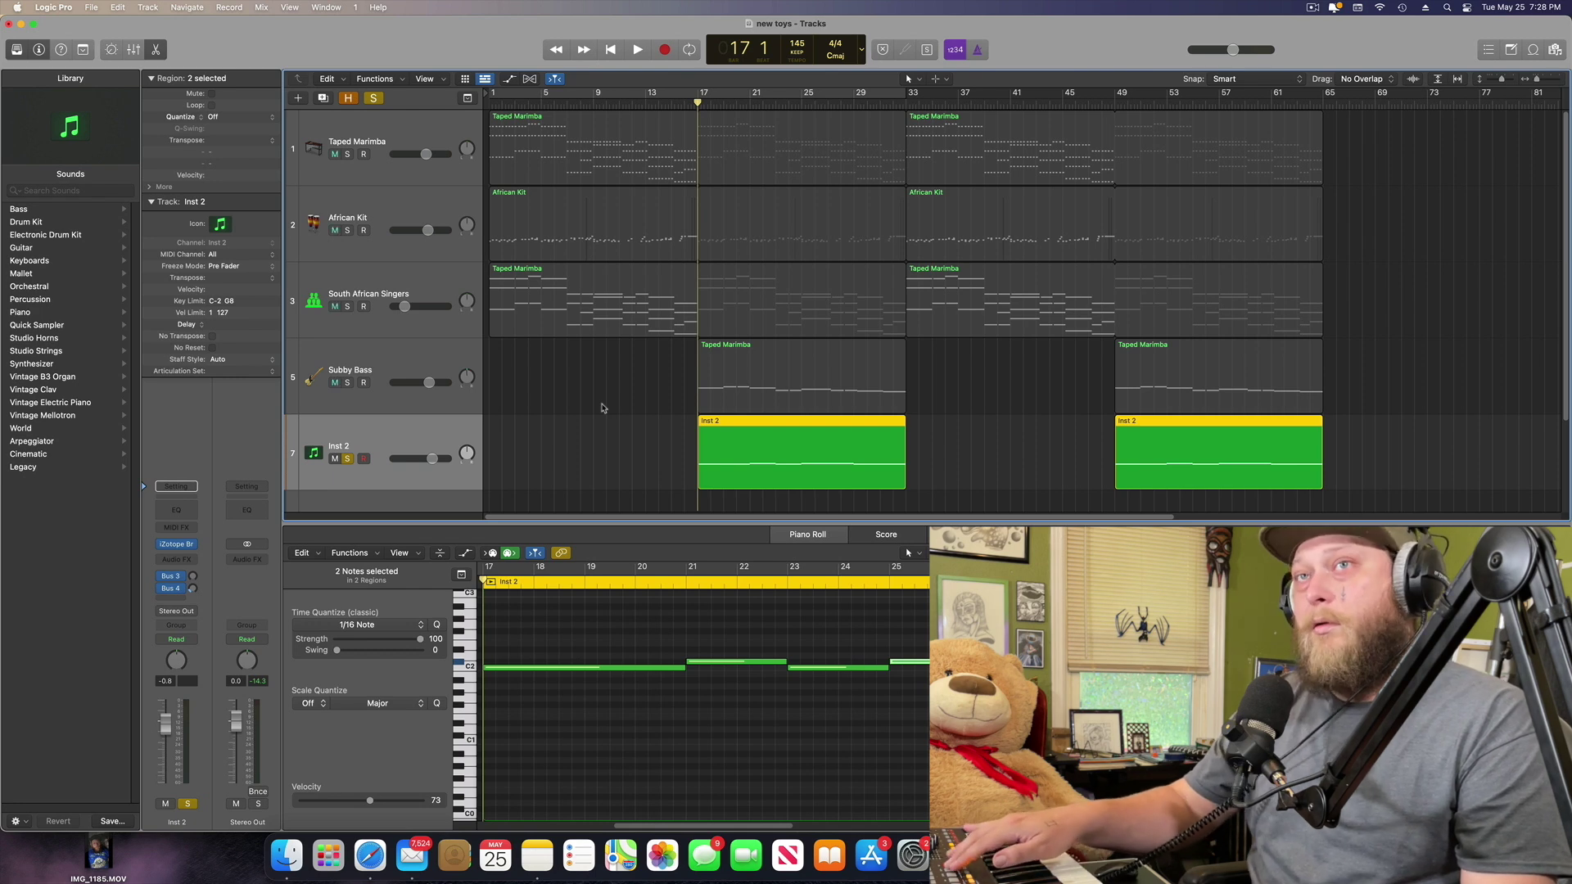
{"action": "key", "text": "space"}
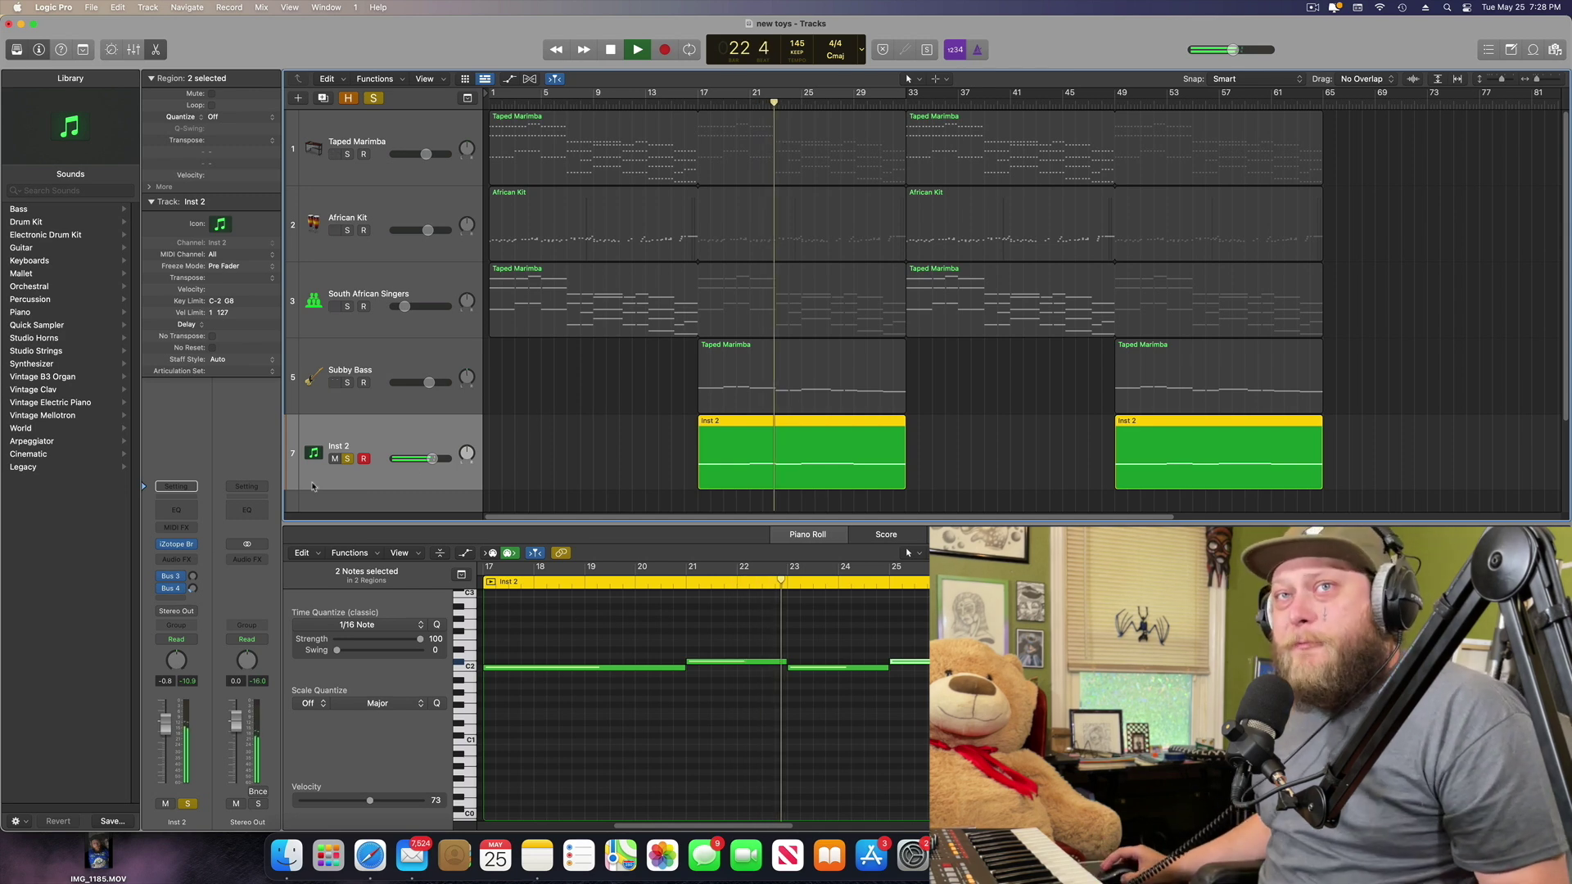
{"action": "left_click", "coordinate": [177, 545]}
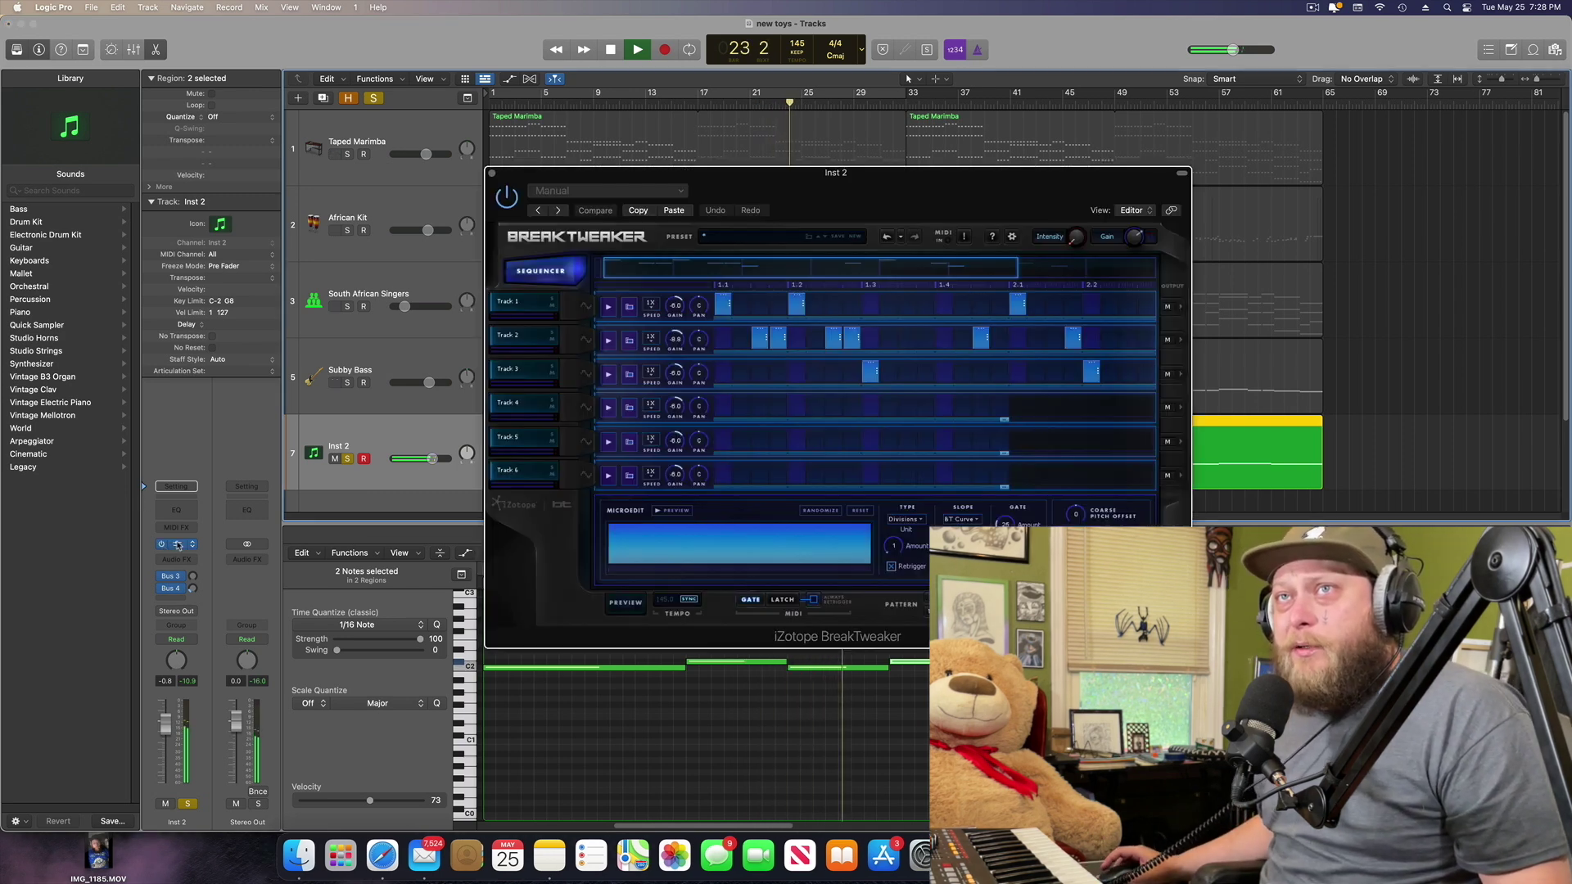
{"action": "left_click", "coordinate": [610, 51]}
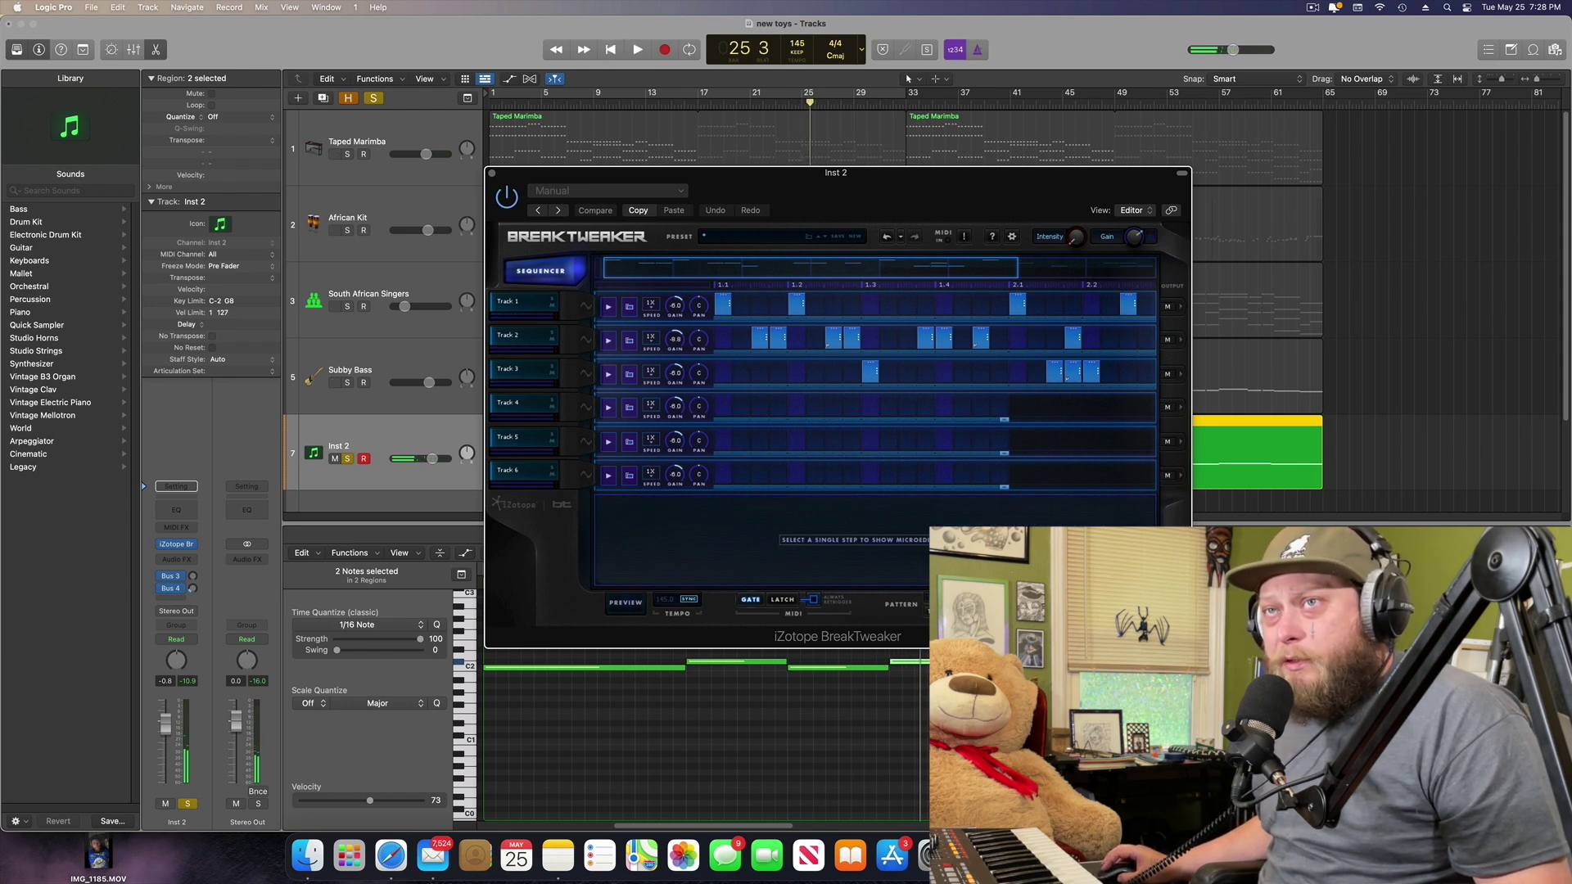
- Switch BreakTweaker to a different pattern and preview it, stopping the preview after listening
{"action": "left_click", "coordinate": [942, 606]}
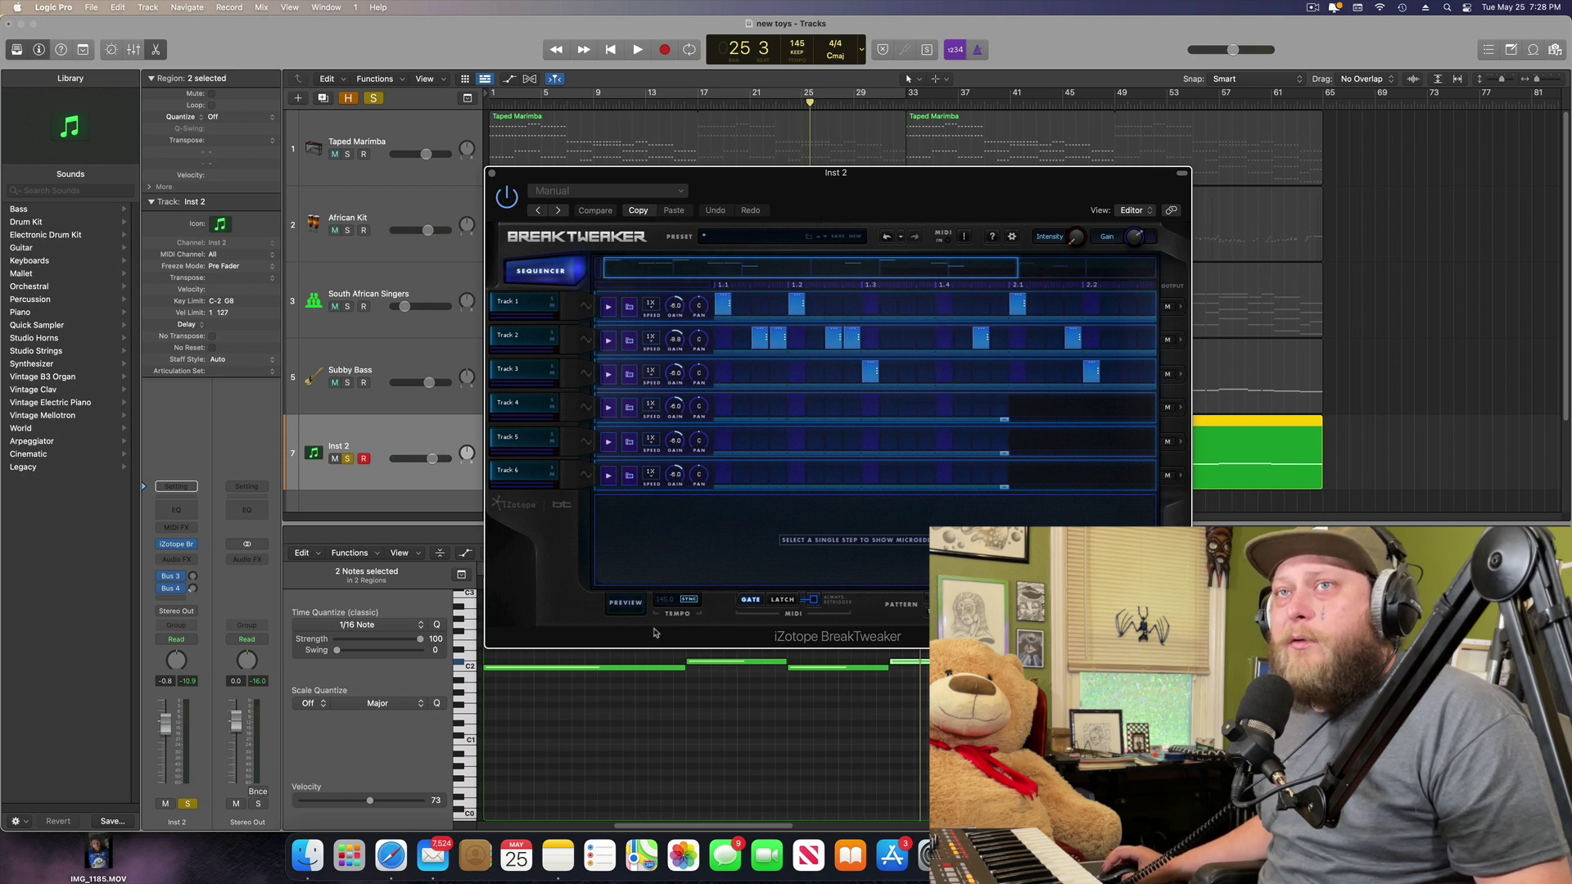
{"action": "left_click", "coordinate": [629, 603]}
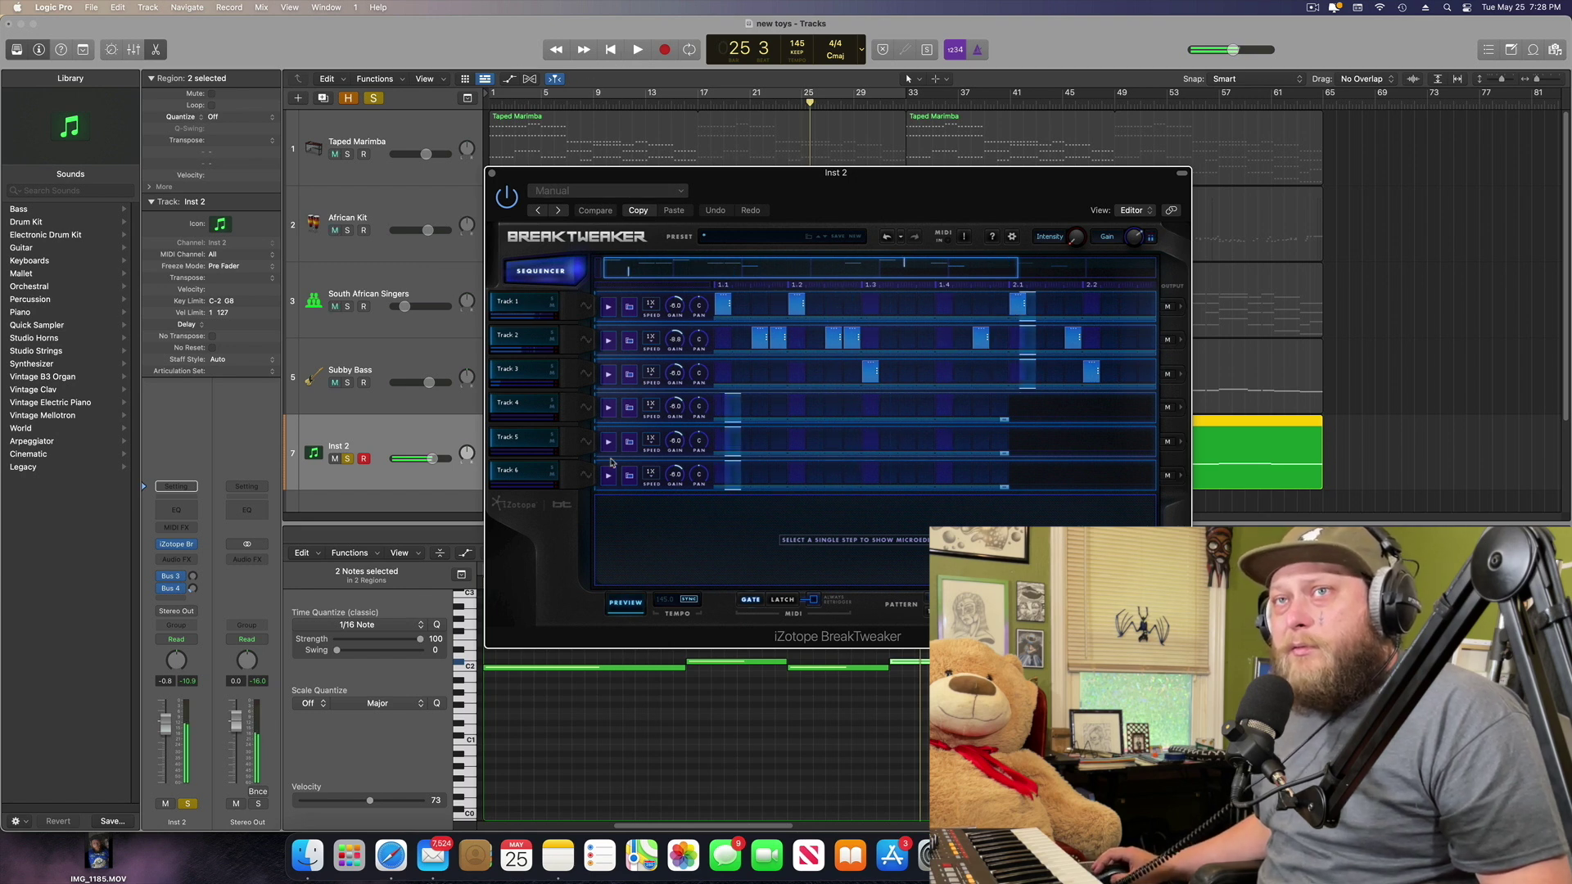
{"action": "left_click", "coordinate": [622, 600]}
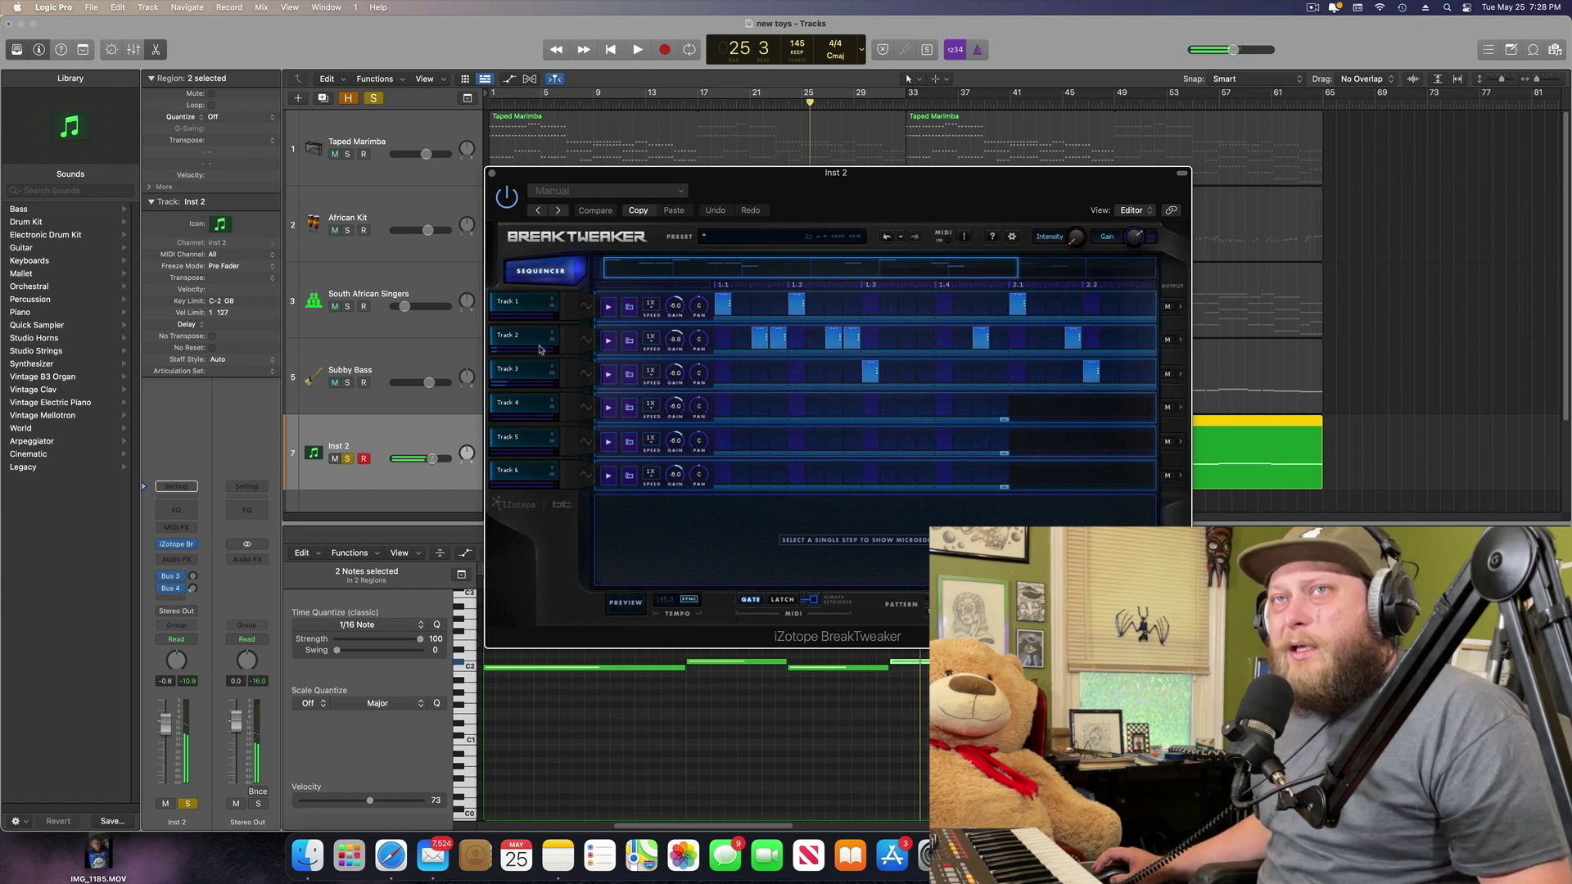
- Open the generator page of BreakTweaker's Track 1 and audition its kick sample
{"action": "left_click", "coordinate": [584, 305]}
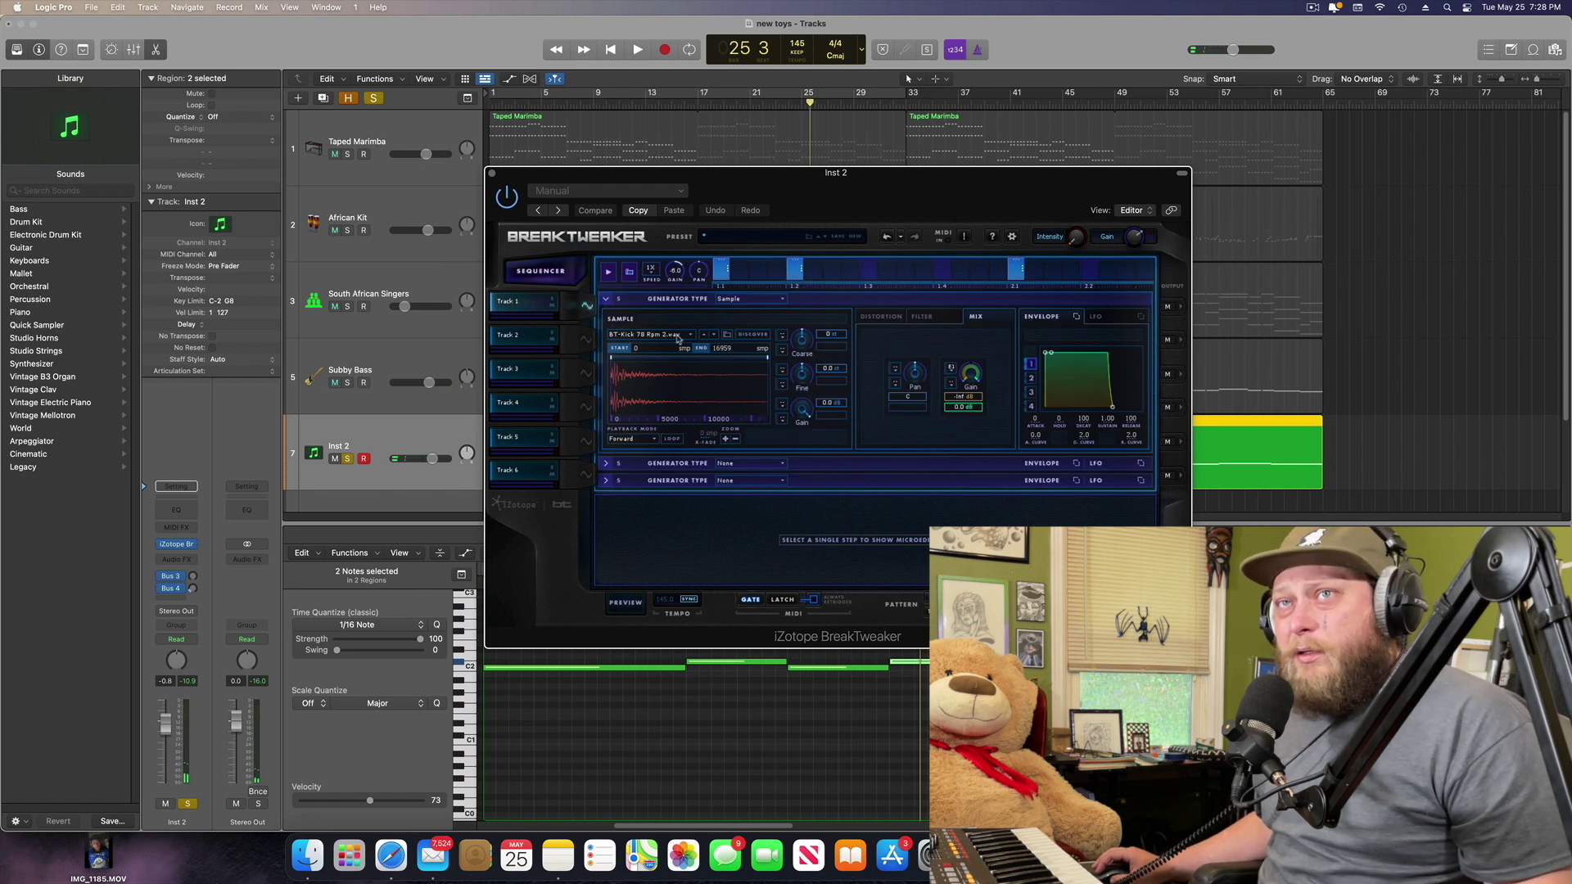
{"action": "left_click", "coordinate": [610, 274]}
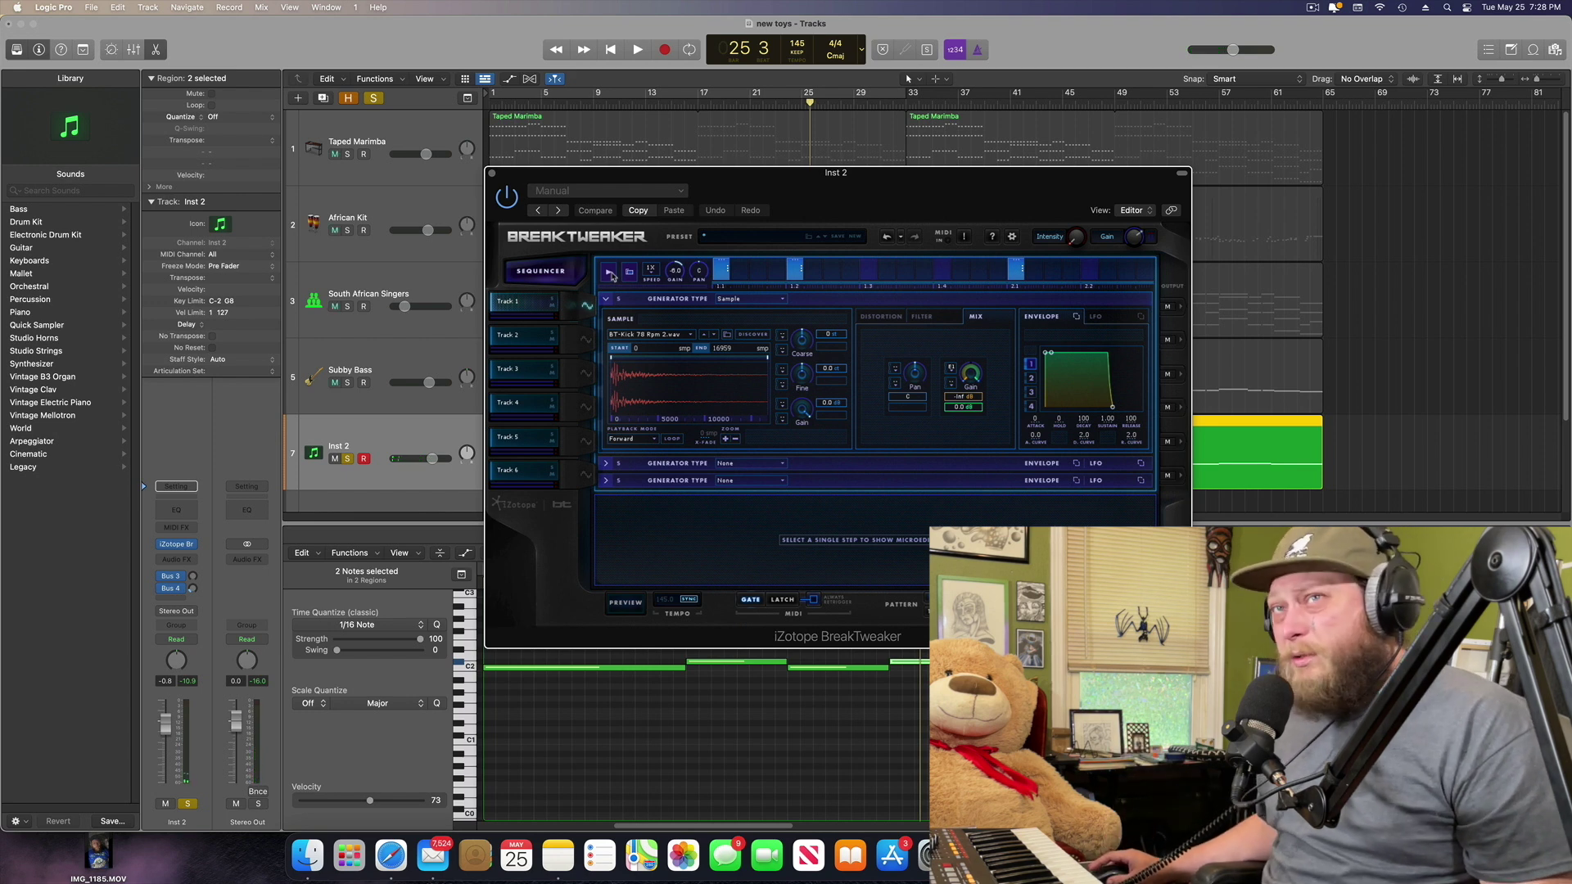
{"action": "left_click", "coordinate": [611, 273]}
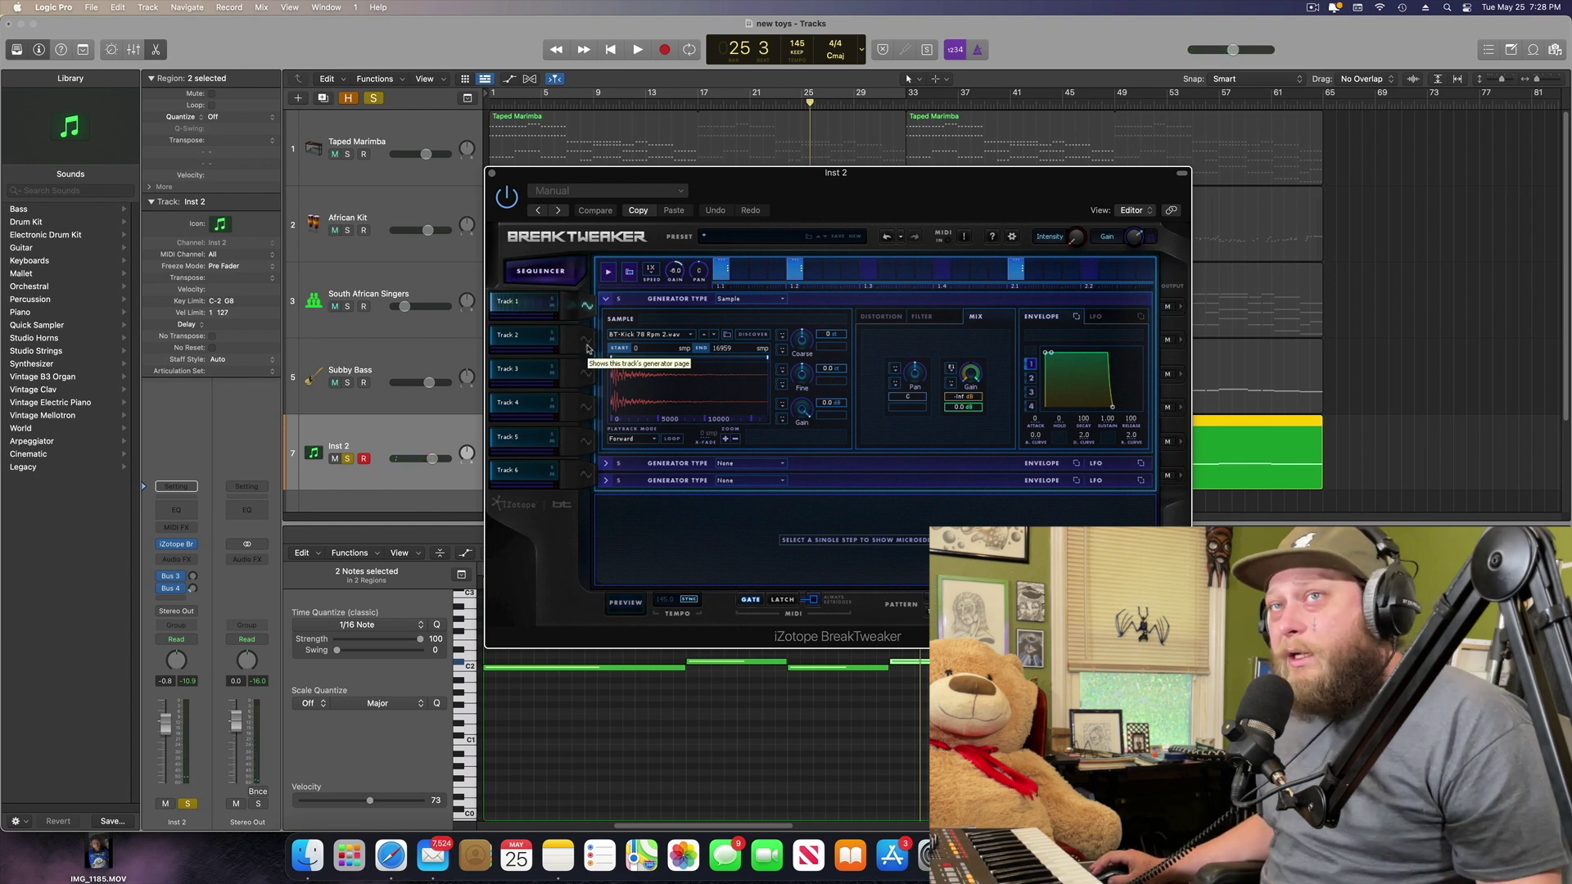
- Audition the hat sample on BreakTweaker's Track 2 generator page and the snare sample on Track 3's
{"action": "left_click", "coordinate": [586, 343]}
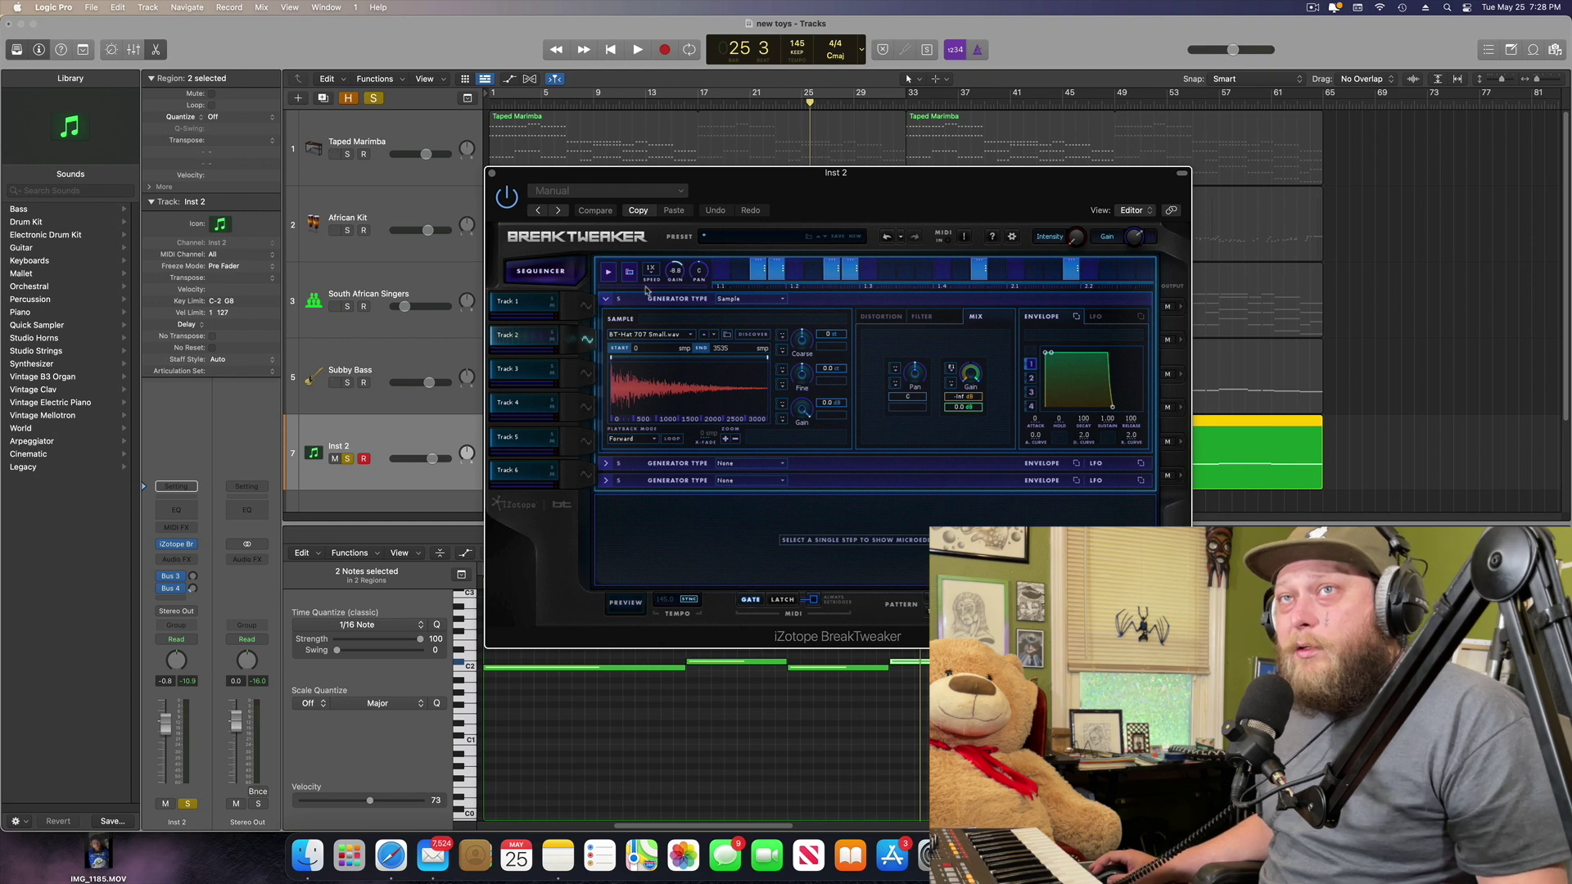
{"action": "left_click", "coordinate": [608, 273]}
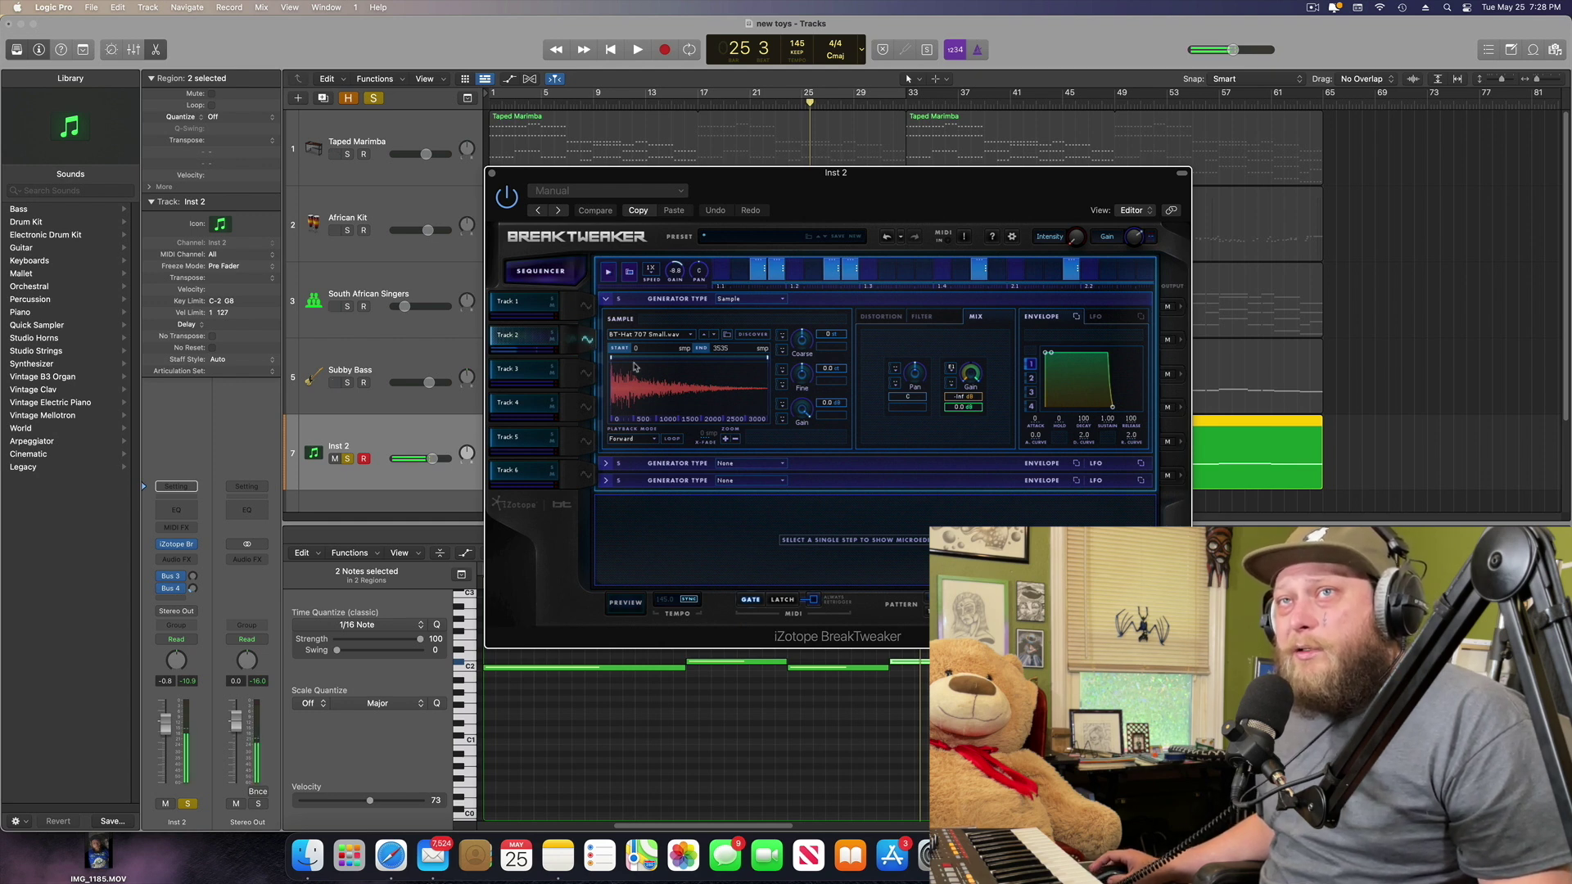
{"action": "left_click", "coordinate": [586, 377]}
{"action": "left_click", "coordinate": [609, 272]}
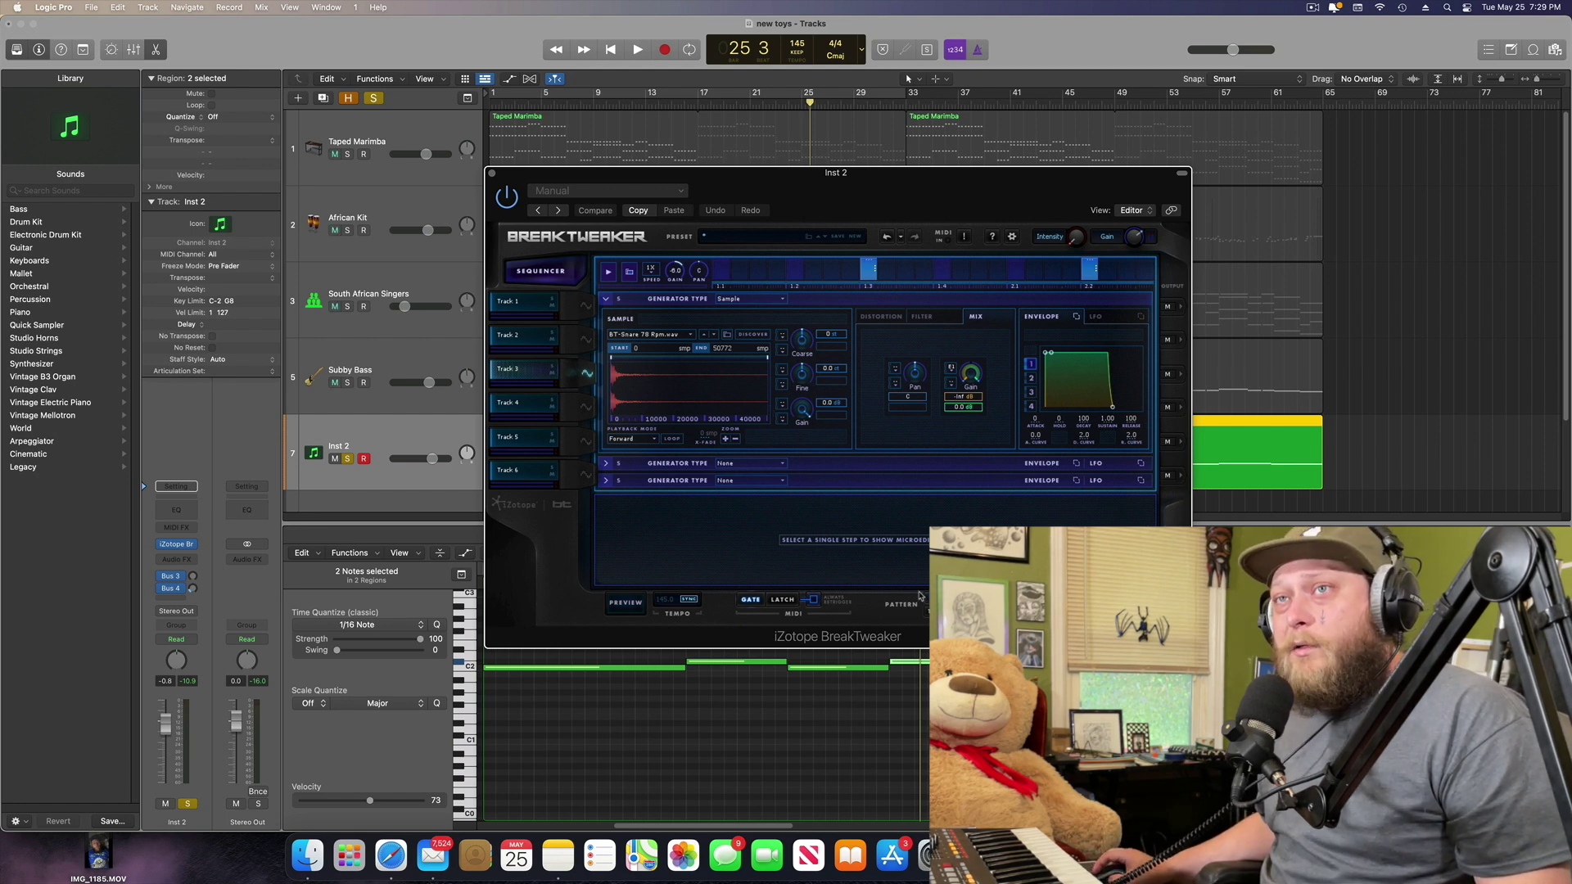
- Preview the pattern in the sequencer while examining the MicroEdit slices of several Track 2 and Track 3 steps, and close BreakTweaker
{"action": "left_click", "coordinate": [542, 270]}
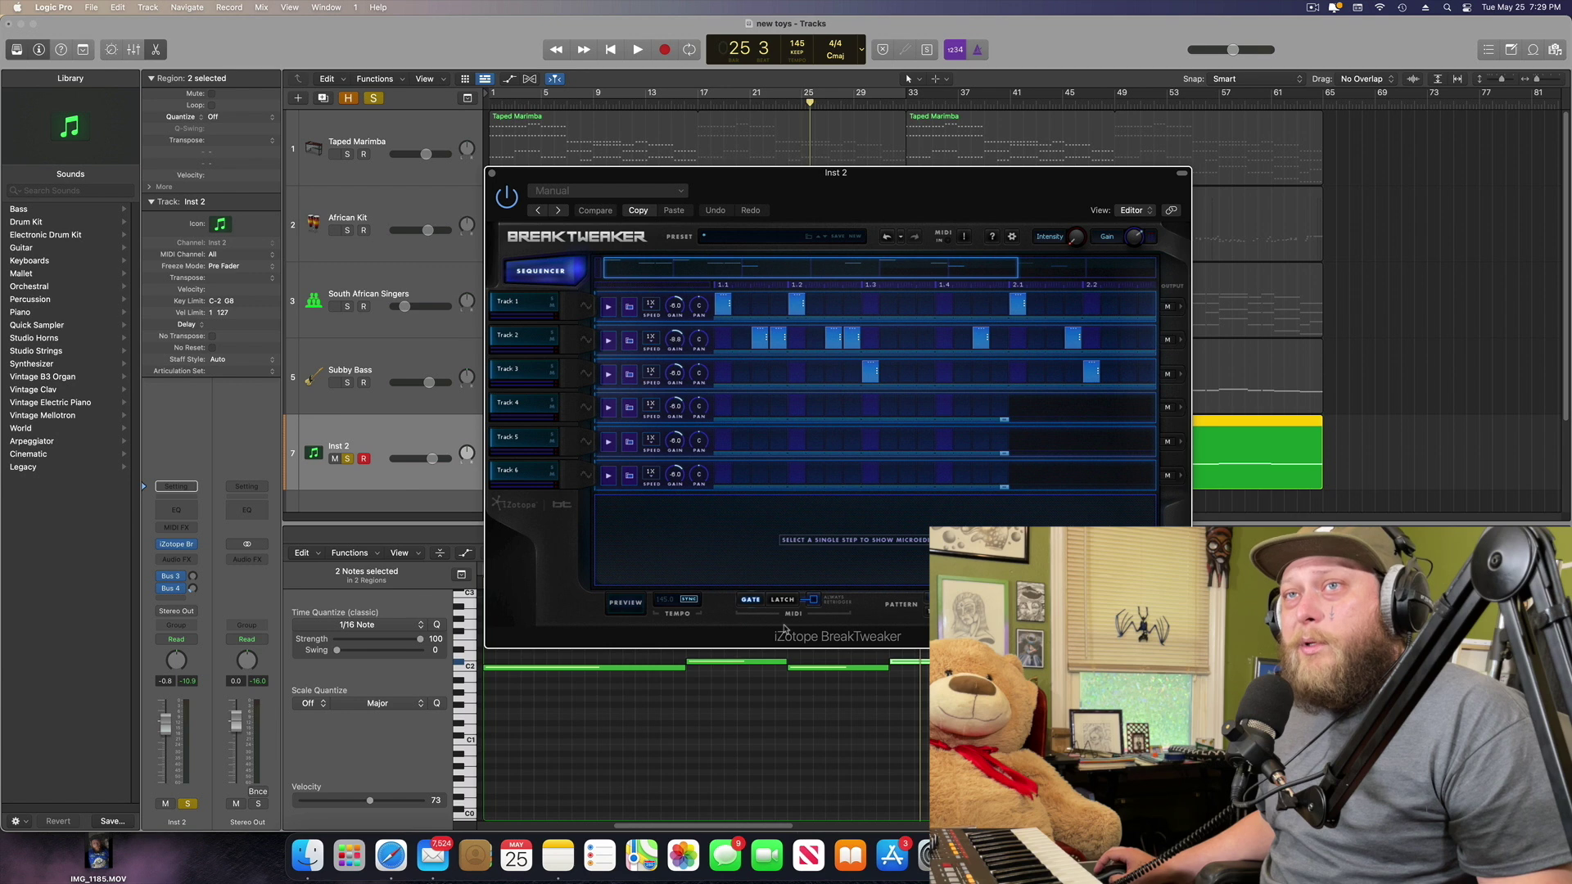
{"action": "left_click", "coordinate": [619, 604]}
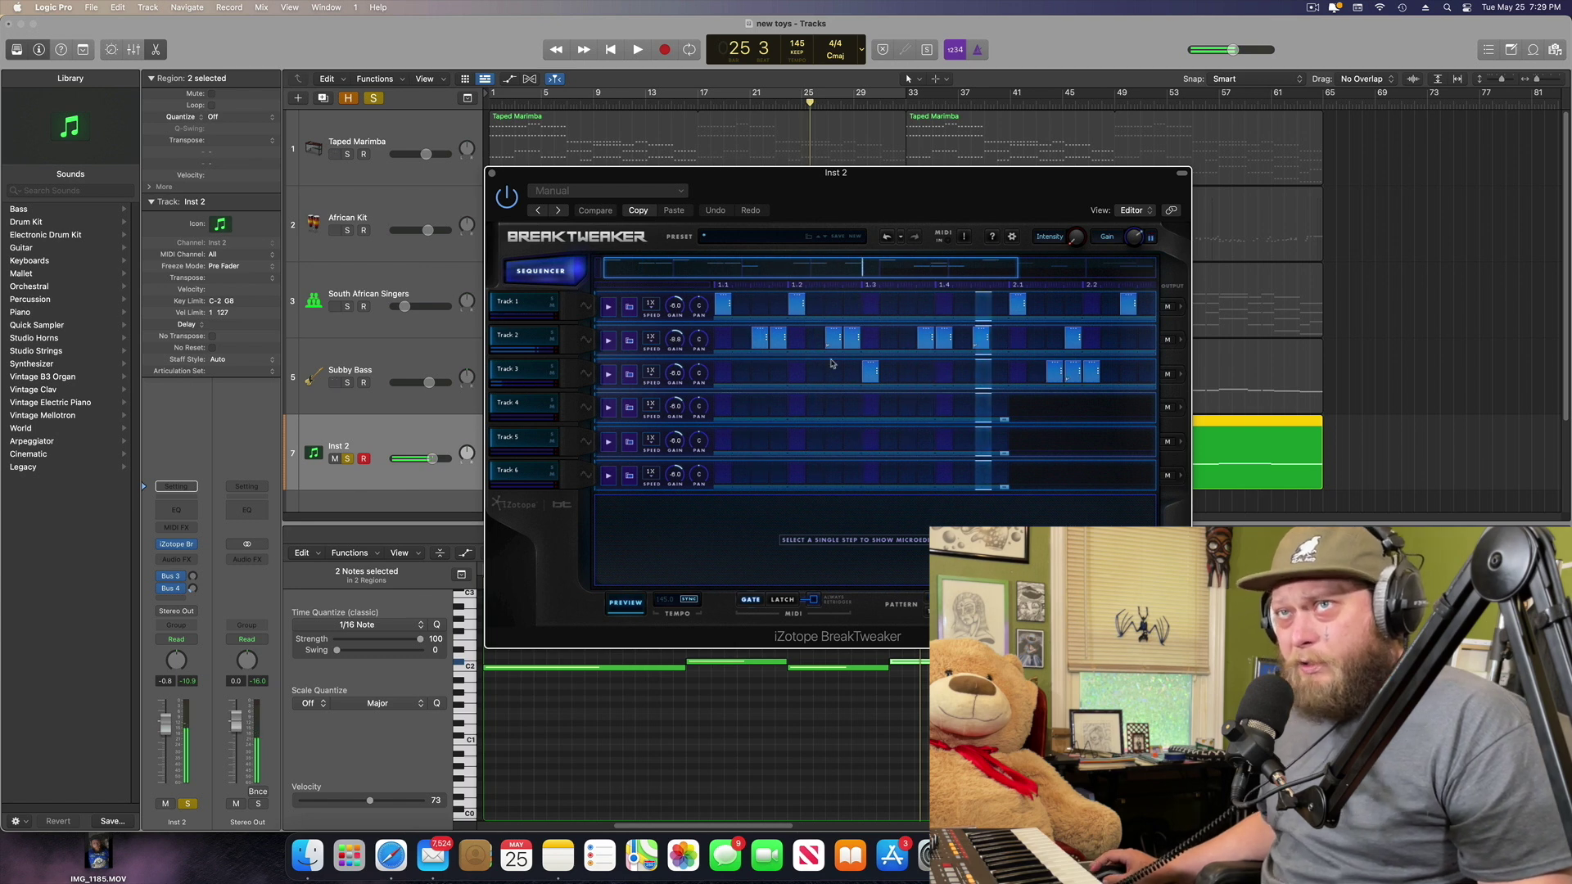
{"action": "left_click", "coordinate": [832, 337]}
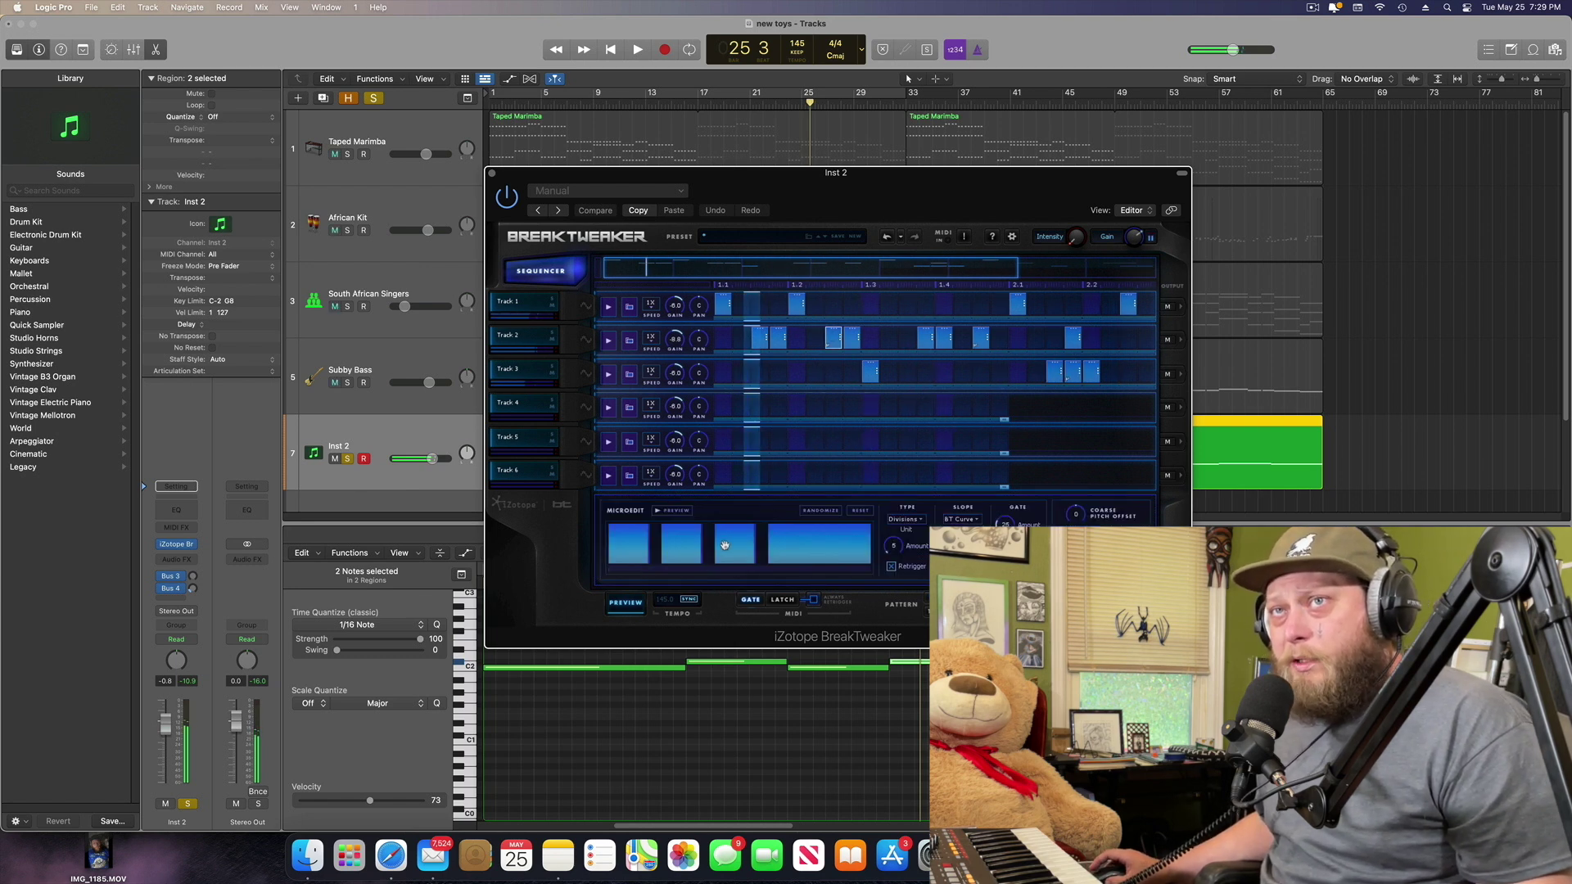
{"action": "left_click", "coordinate": [980, 337]}
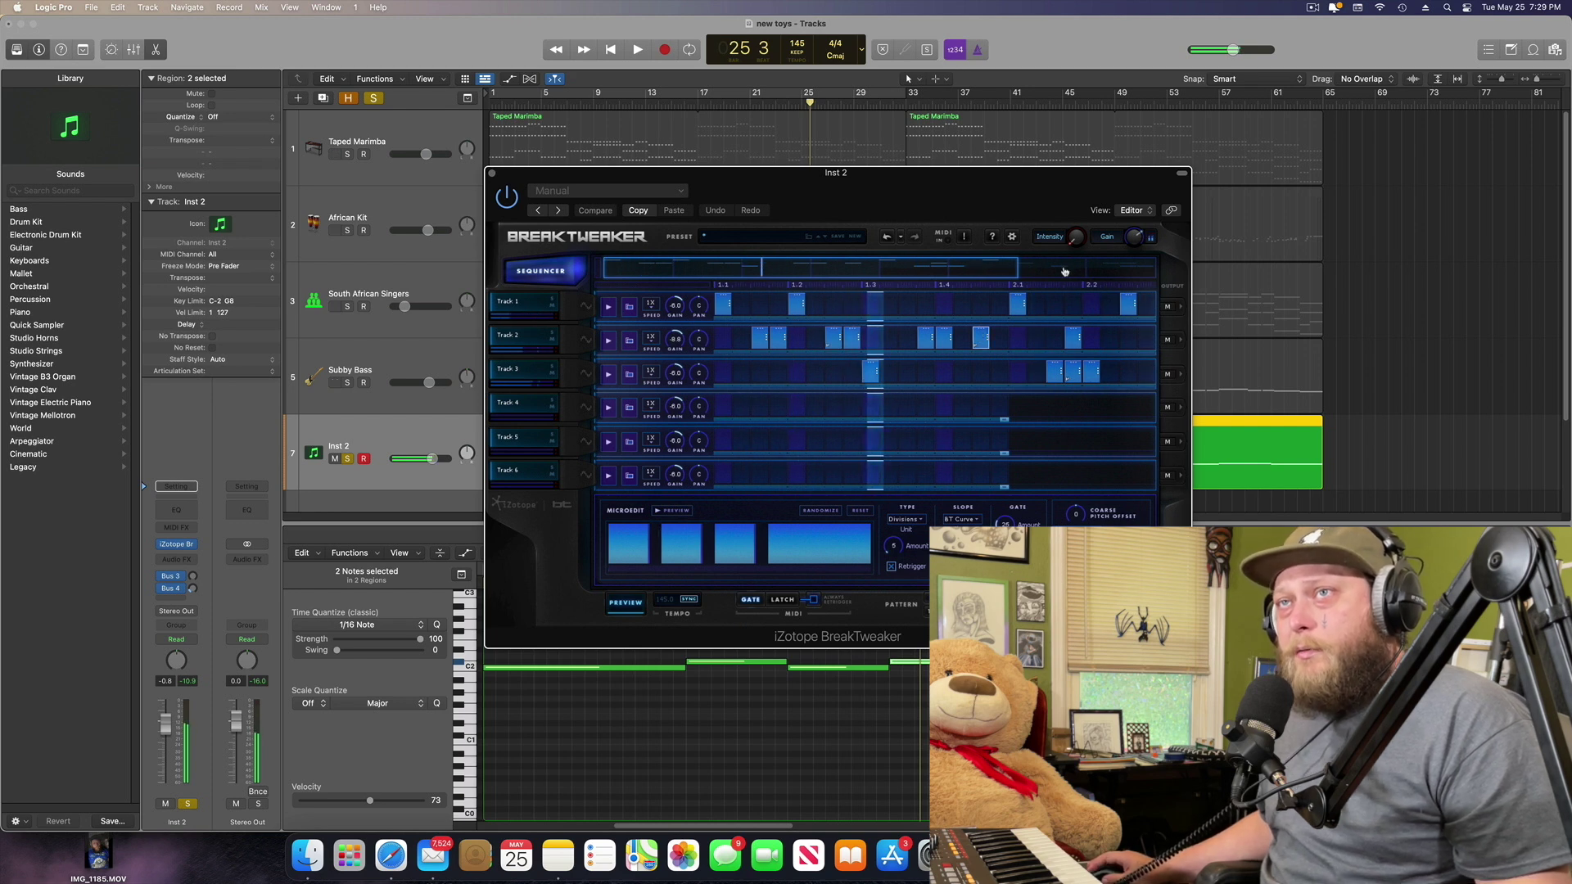
{"action": "left_click", "coordinate": [926, 371]}
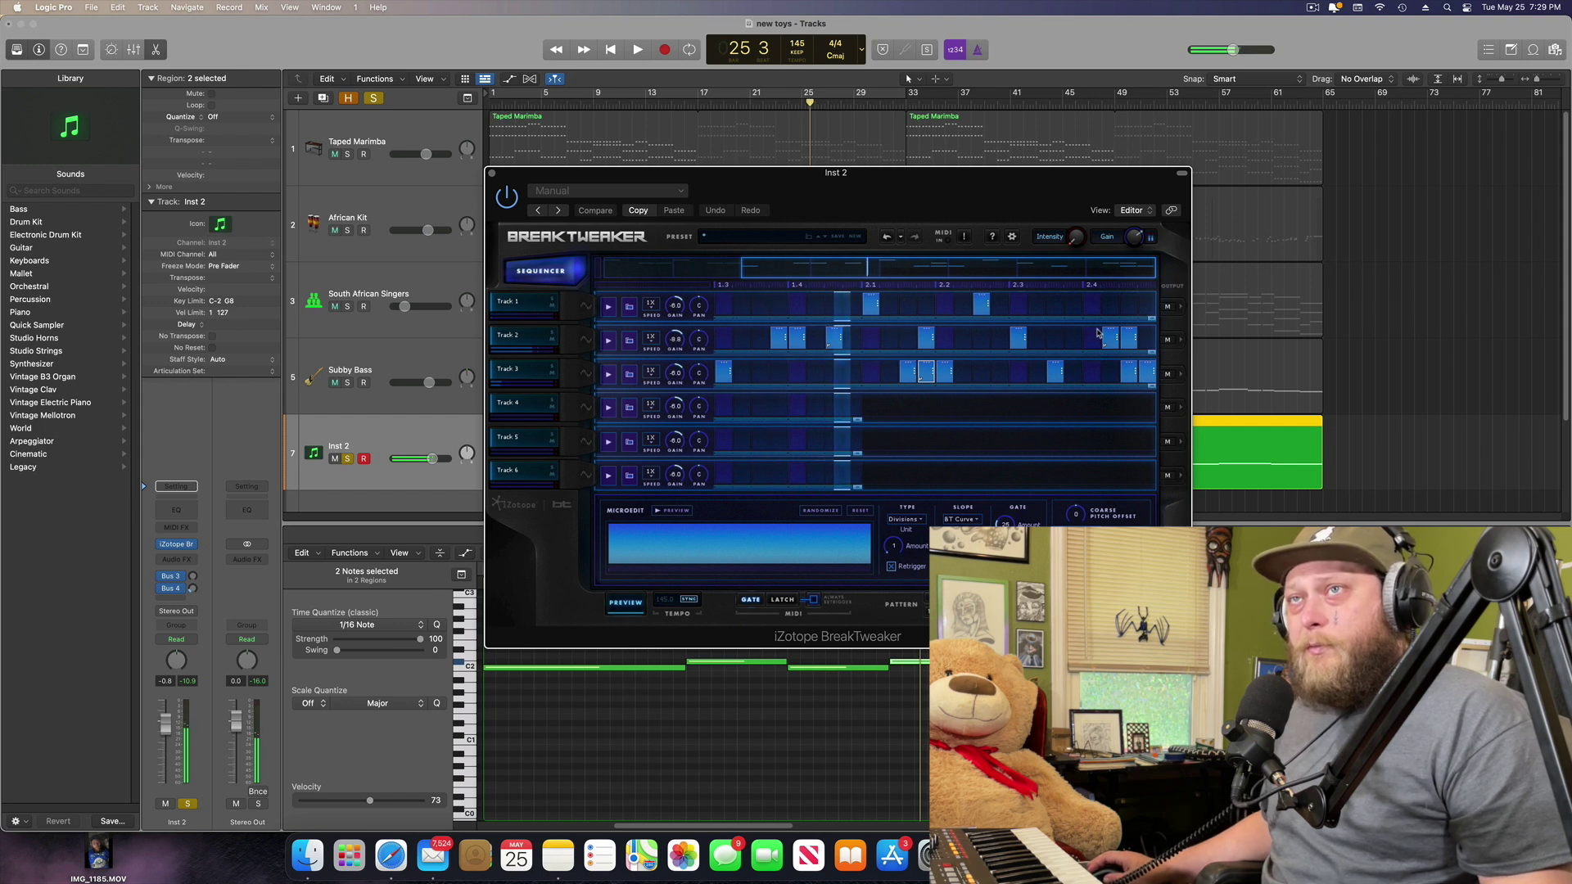
{"action": "left_click", "coordinate": [1106, 336]}
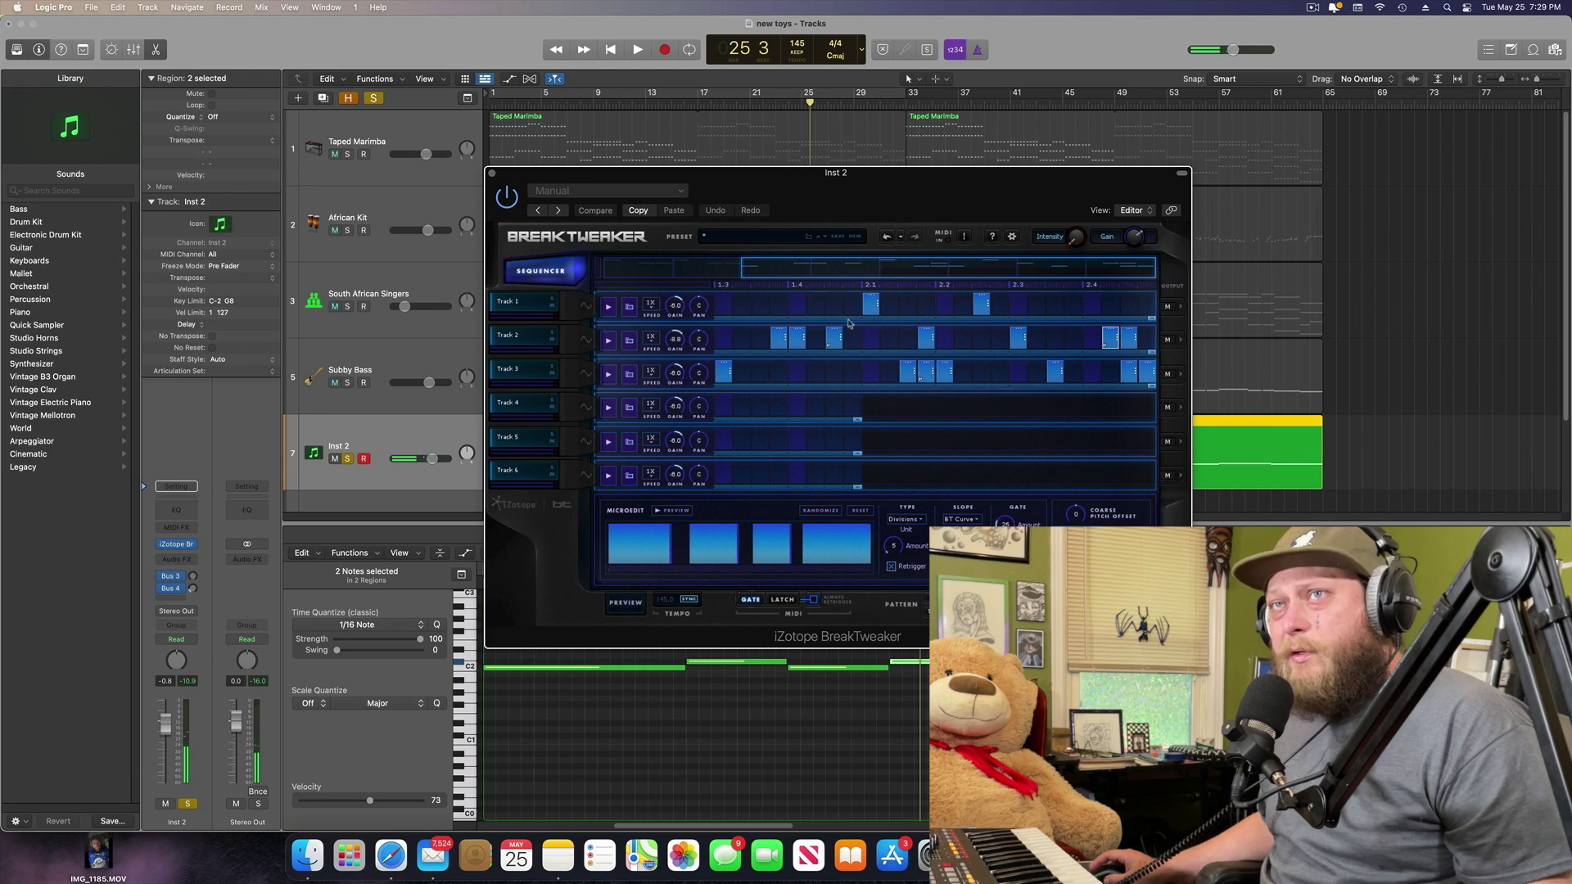
{"action": "left_click_drag", "start_coordinate": [855, 268], "coordinate": [733, 268]}
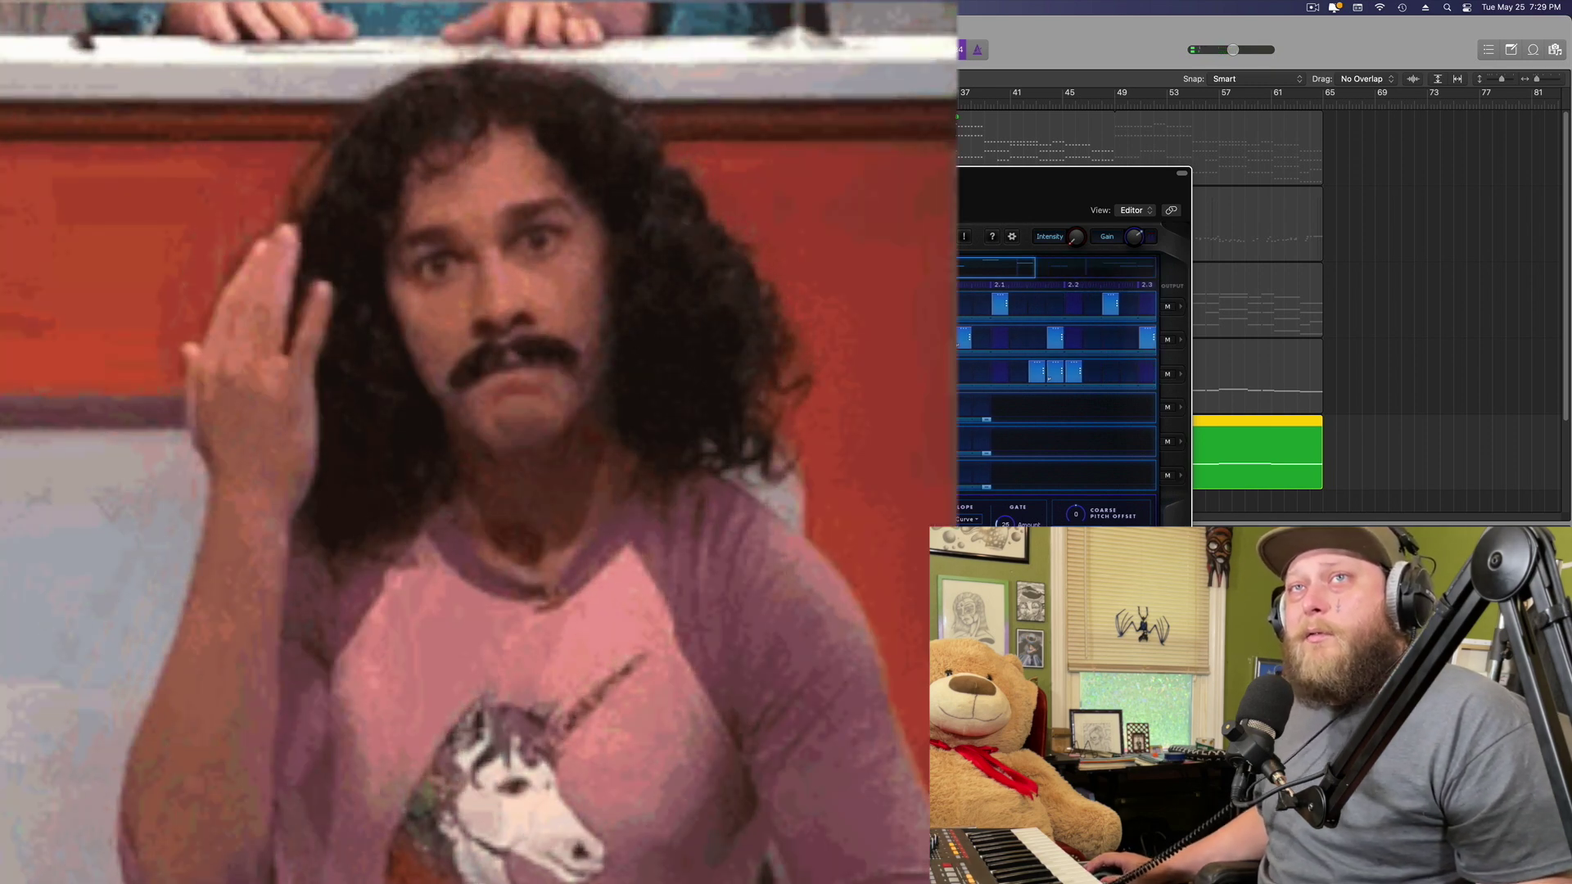
{"action": "key", "text": "super+w"}
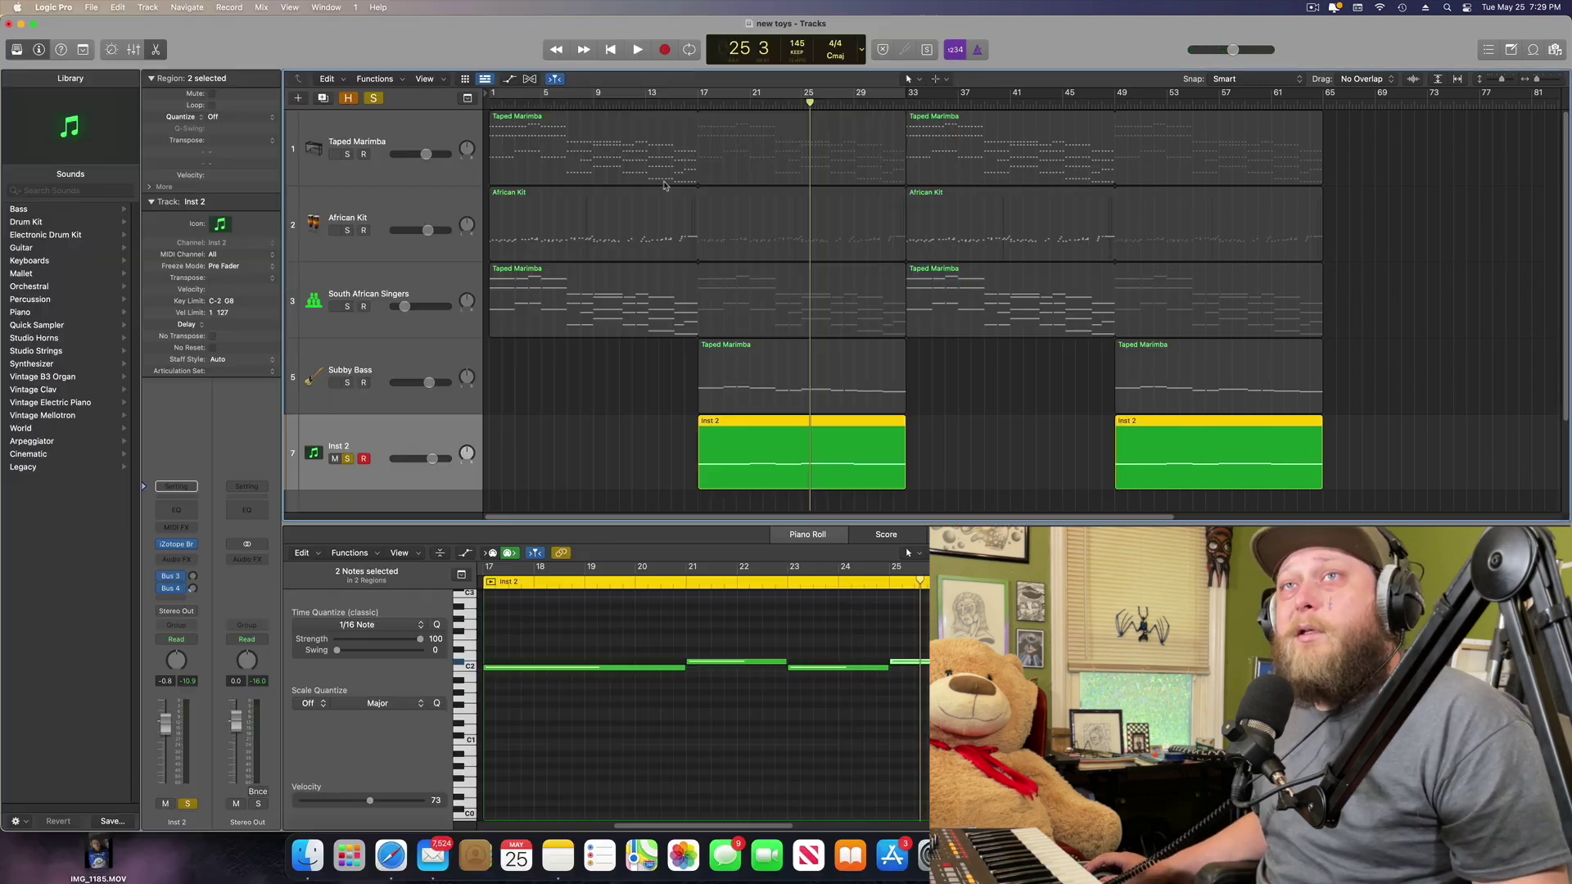
- Solo the African Kit track together with Inst 2 and play both from bar 17
{"action": "left_click", "coordinate": [697, 103]}
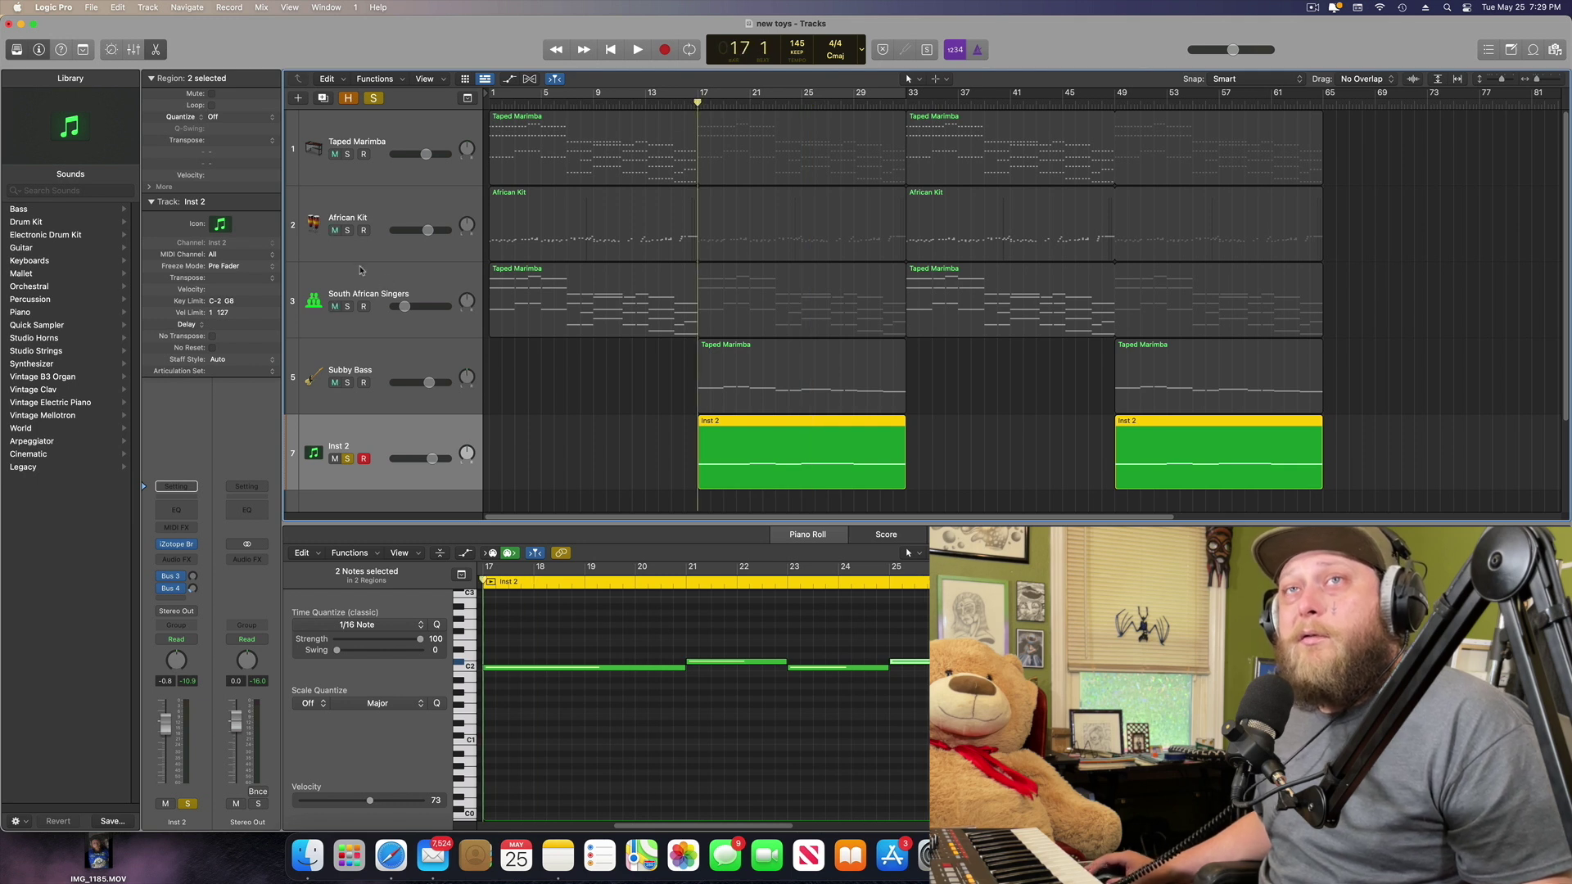
{"action": "left_click", "coordinate": [347, 231]}
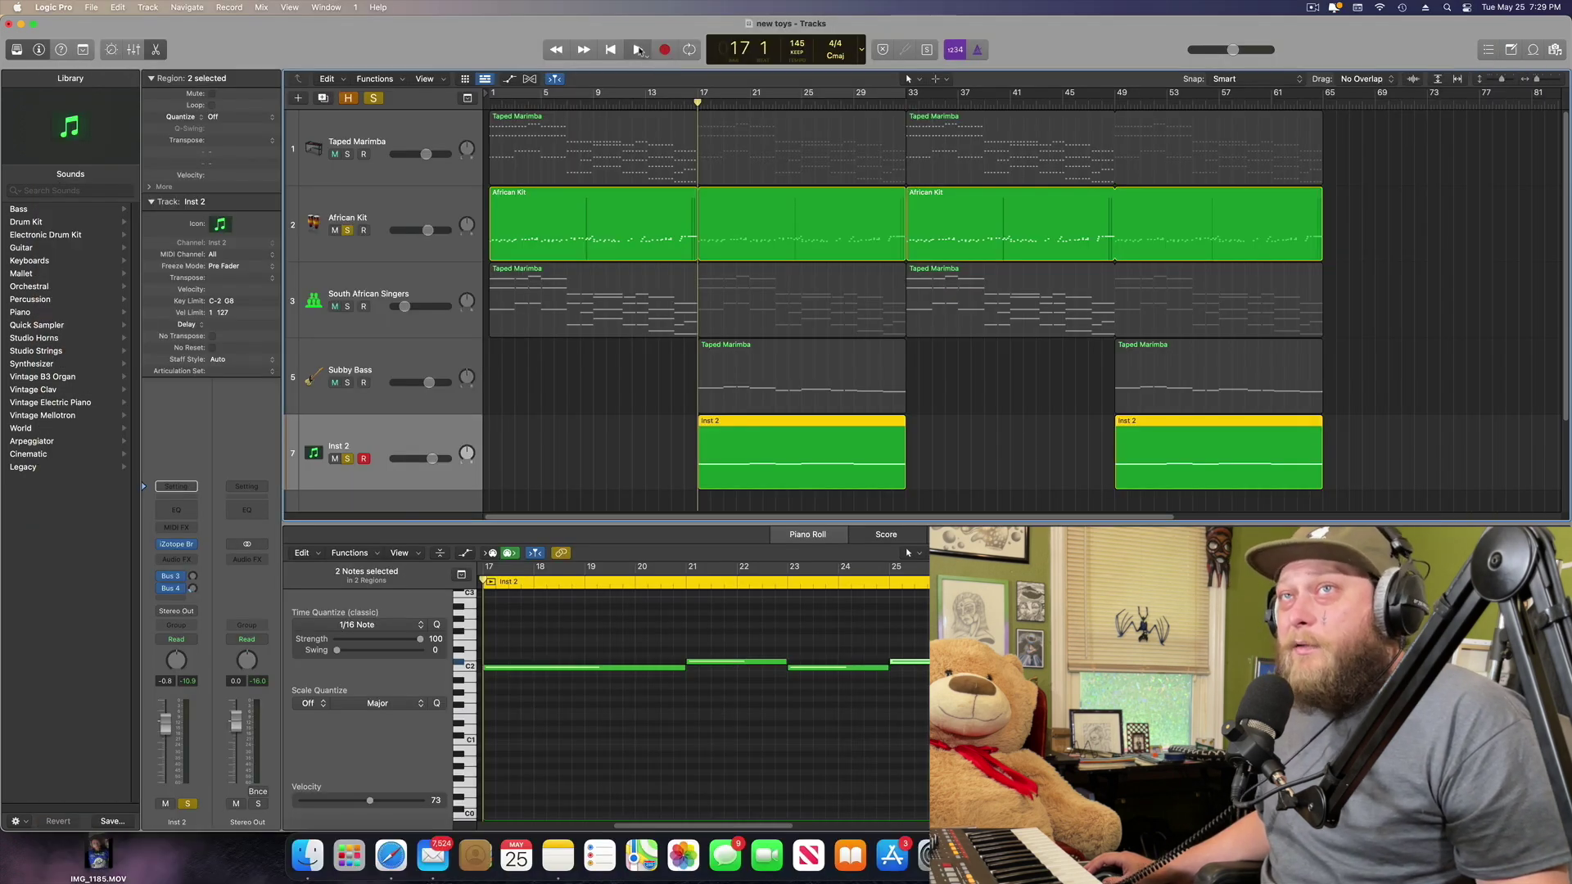
{"action": "left_click", "coordinate": [639, 50]}
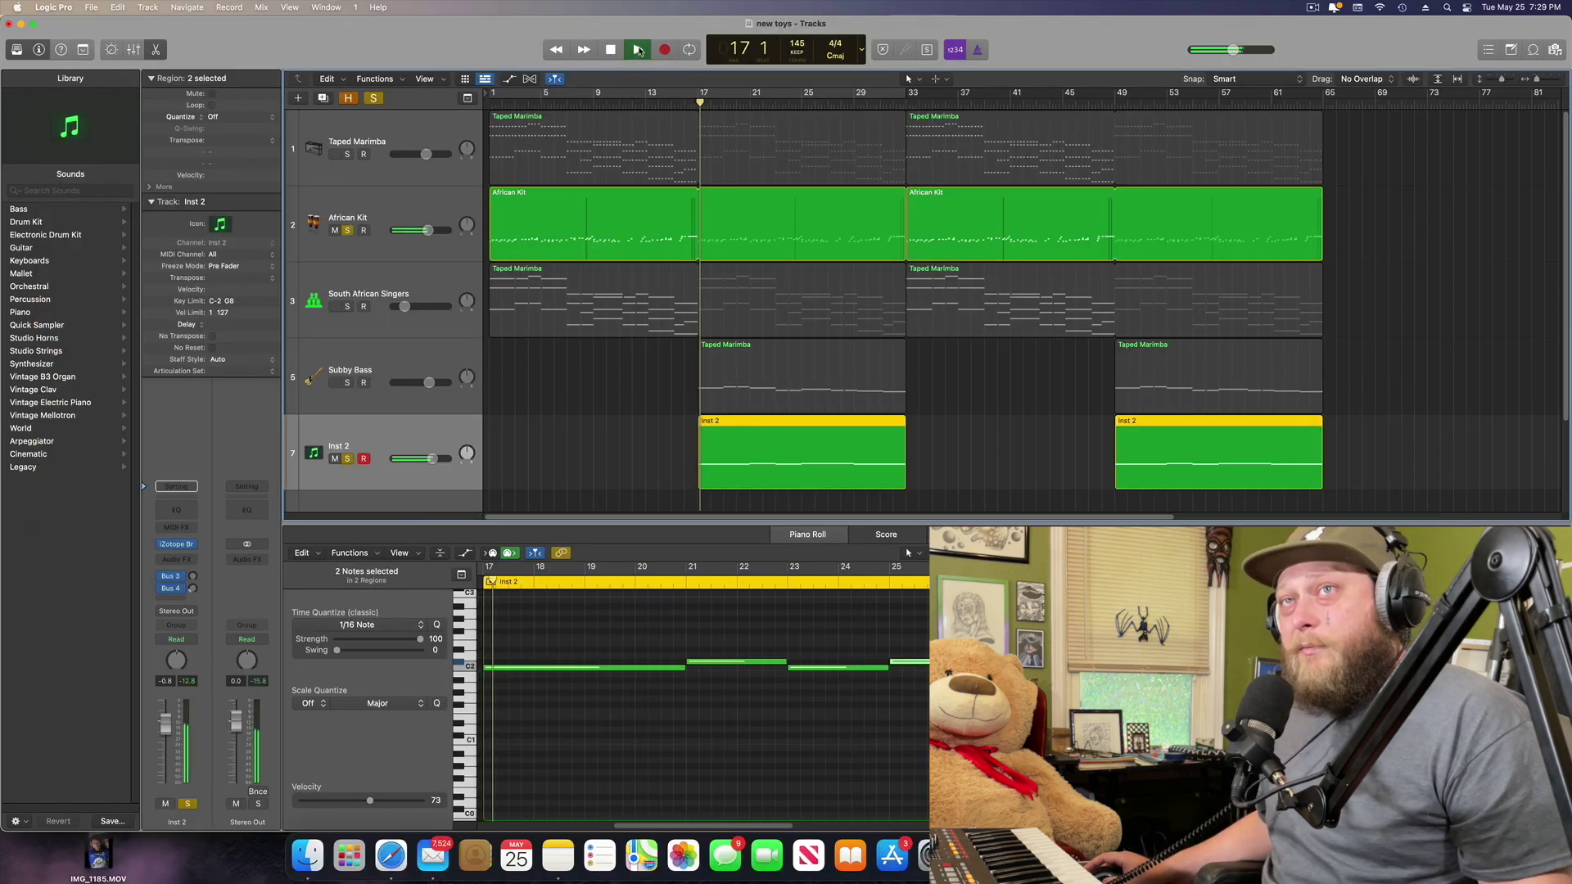